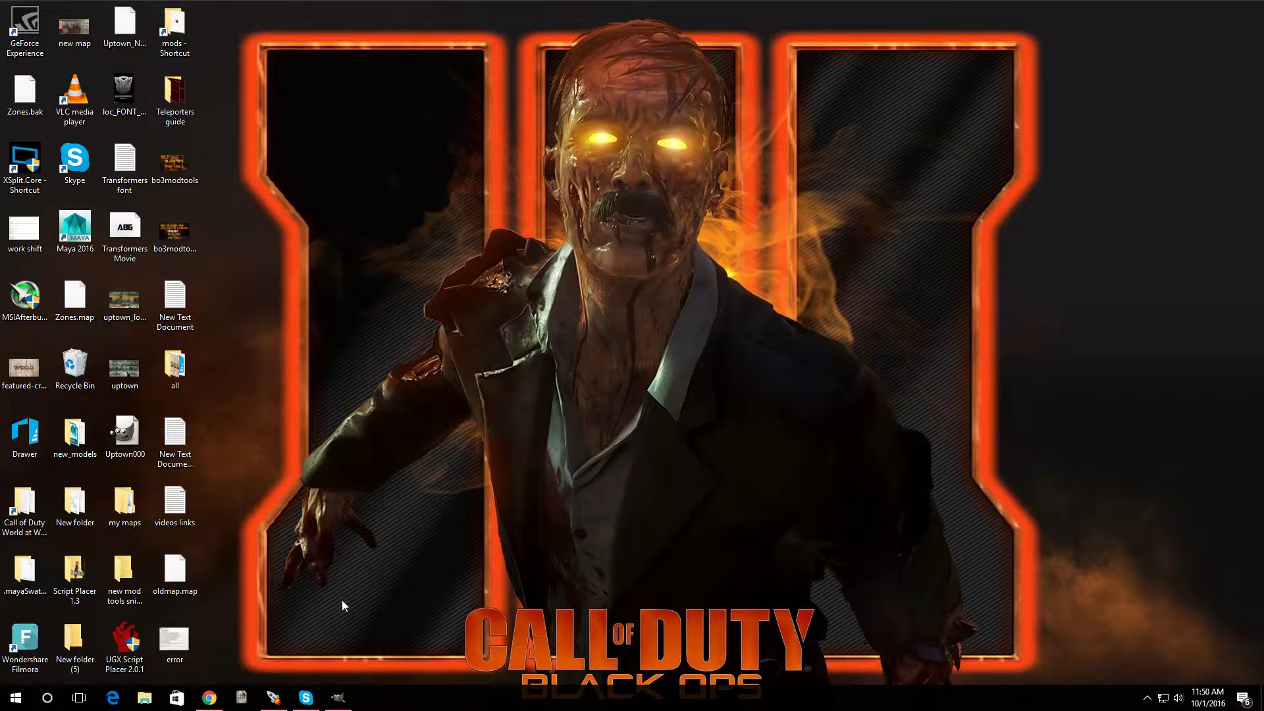
- Switch to the Black Ops III Mod Tools Launcher and open the zm_undead map in the Radiant level editor
{"action": "left_click", "coordinate": [274, 697]}
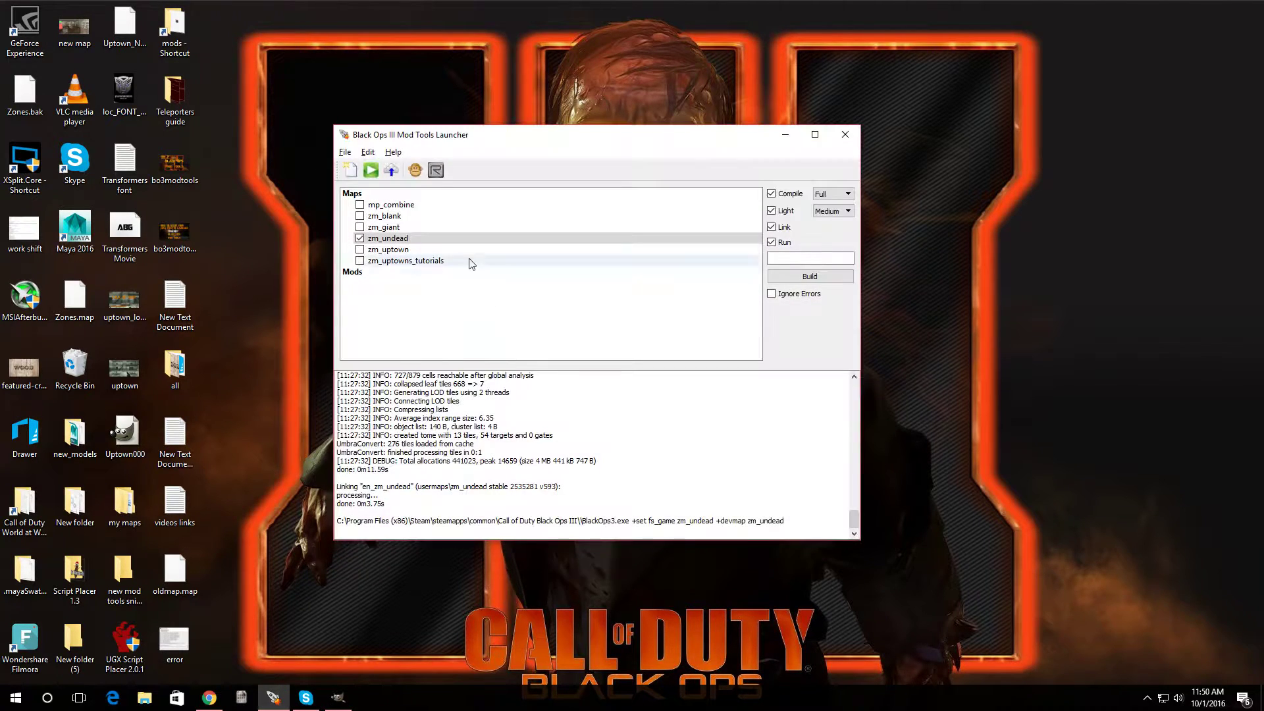
{"action": "left_click", "coordinate": [435, 171]}
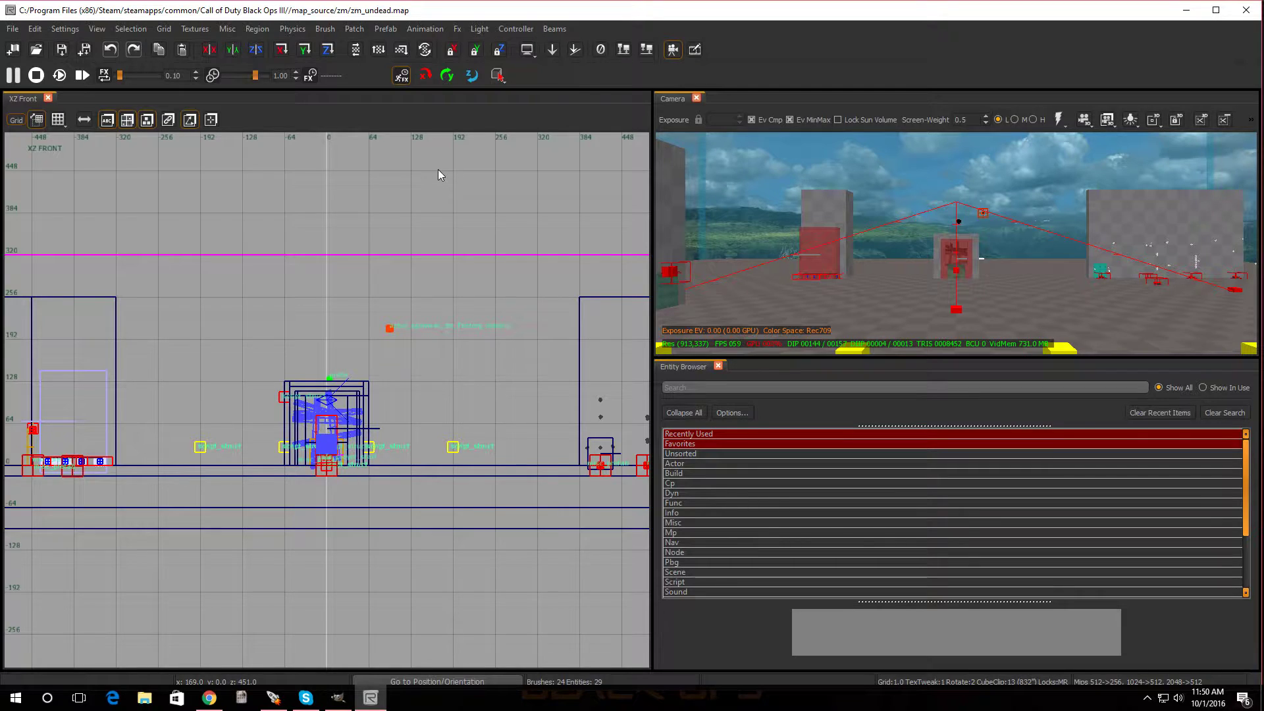
{"action": "right_click_drag", "start_coordinate": [795, 296], "coordinate": [858, 330]}
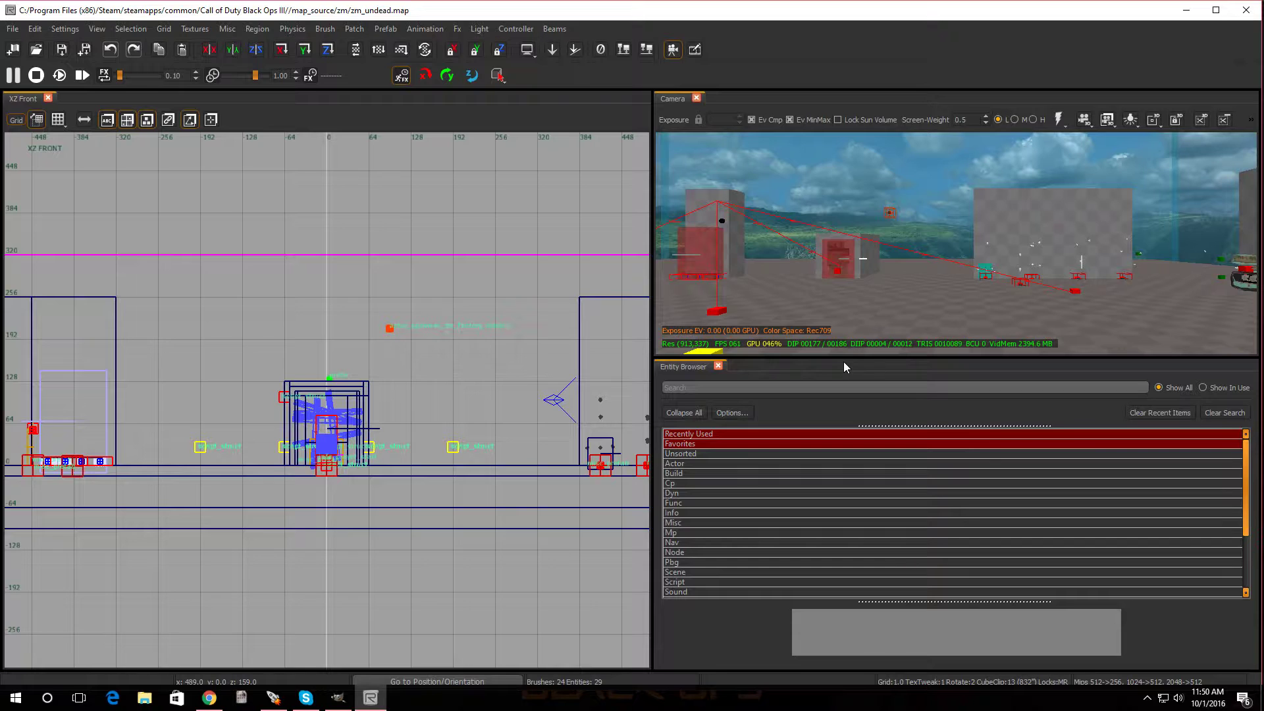
- Enlarge the camera view and close the Entity Browser beneath it
{"action": "left_click_drag", "start_coordinate": [843, 361], "coordinate": [847, 558]}
{"action": "right_click_drag", "start_coordinate": [898, 440], "coordinate": [789, 422]}
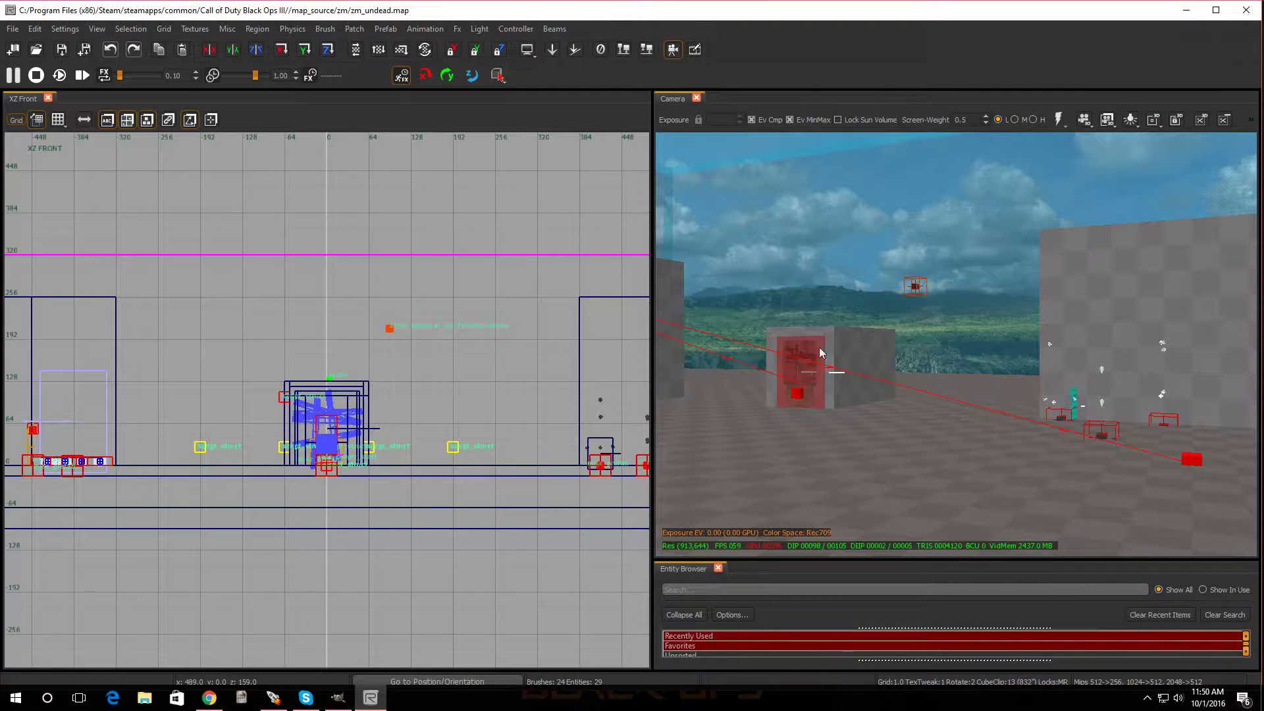
{"action": "left_click", "coordinate": [719, 567]}
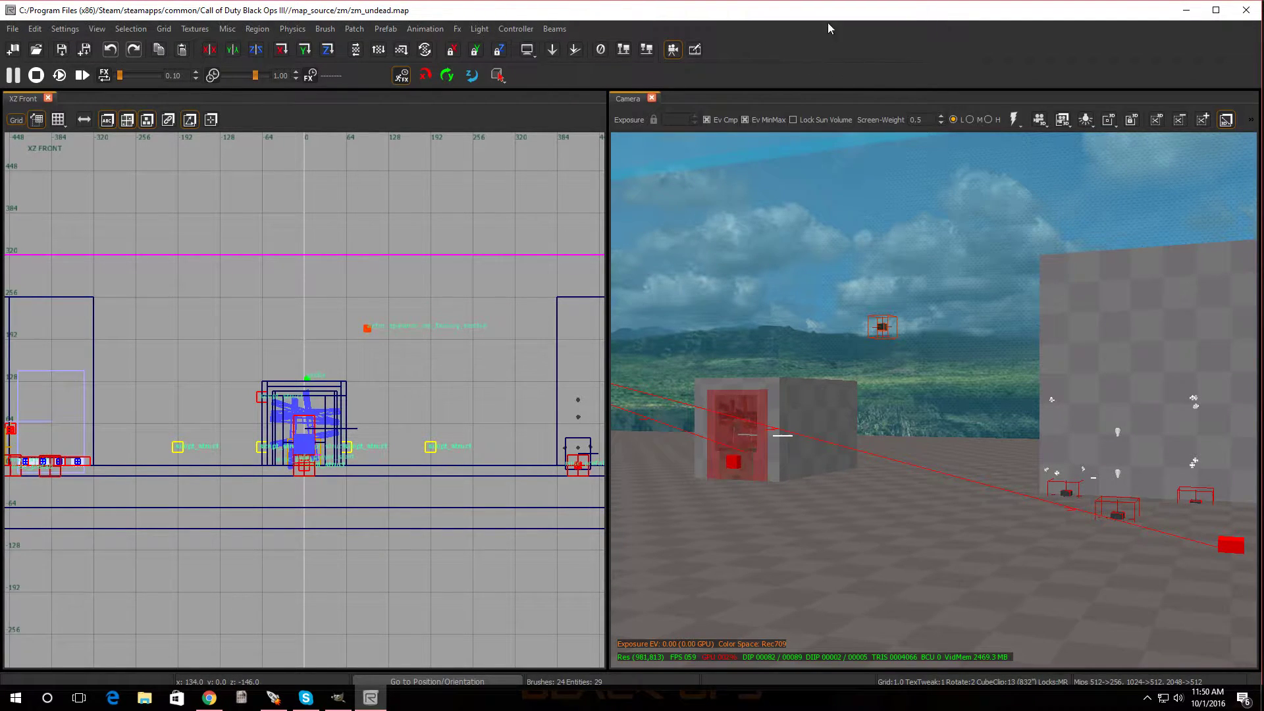
- Open the FX Browser and give it the full area beside the camera in place of the XZ Front view
{"action": "right_click", "coordinate": [838, 51]}
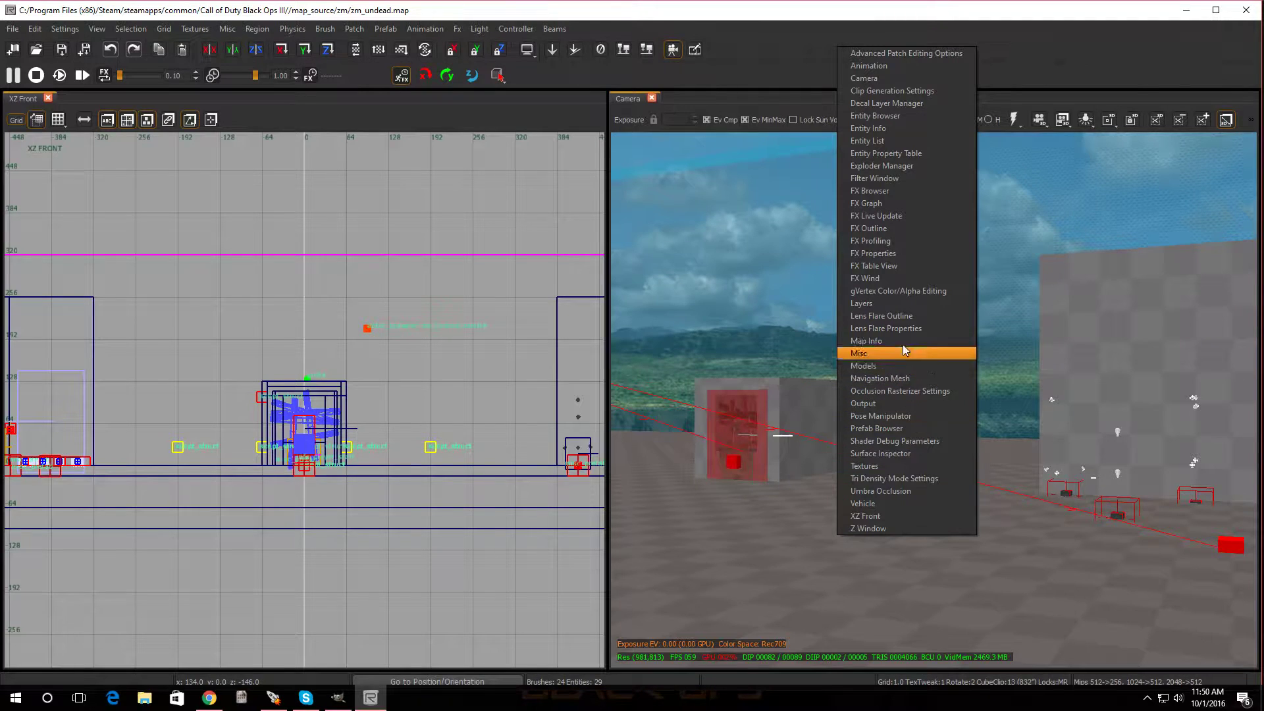
{"action": "left_click", "coordinate": [886, 192]}
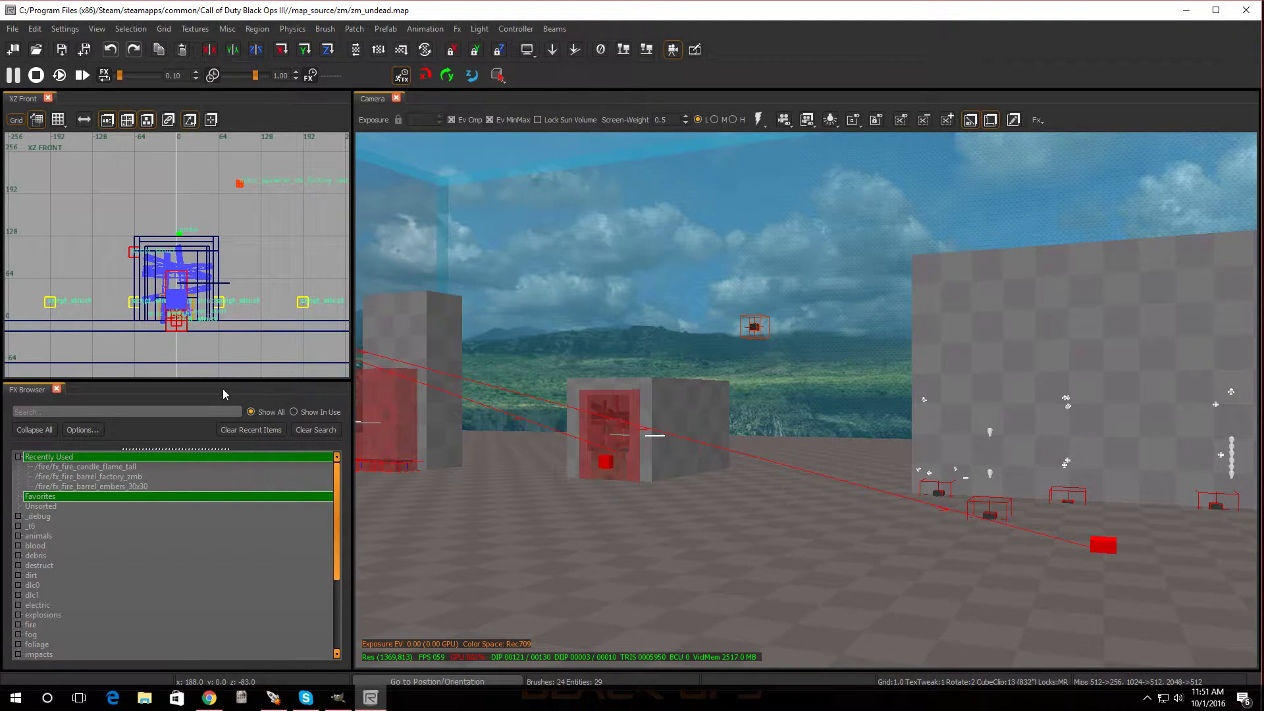
{"action": "mouse_move", "coordinate": [222, 388]}
{"action": "left_mouse_down"}
{"action": "mouse_move", "coordinate": [241, 391]}
{"action": "mouse_move", "coordinate": [233, 398]}
{"action": "left_mouse_up"}
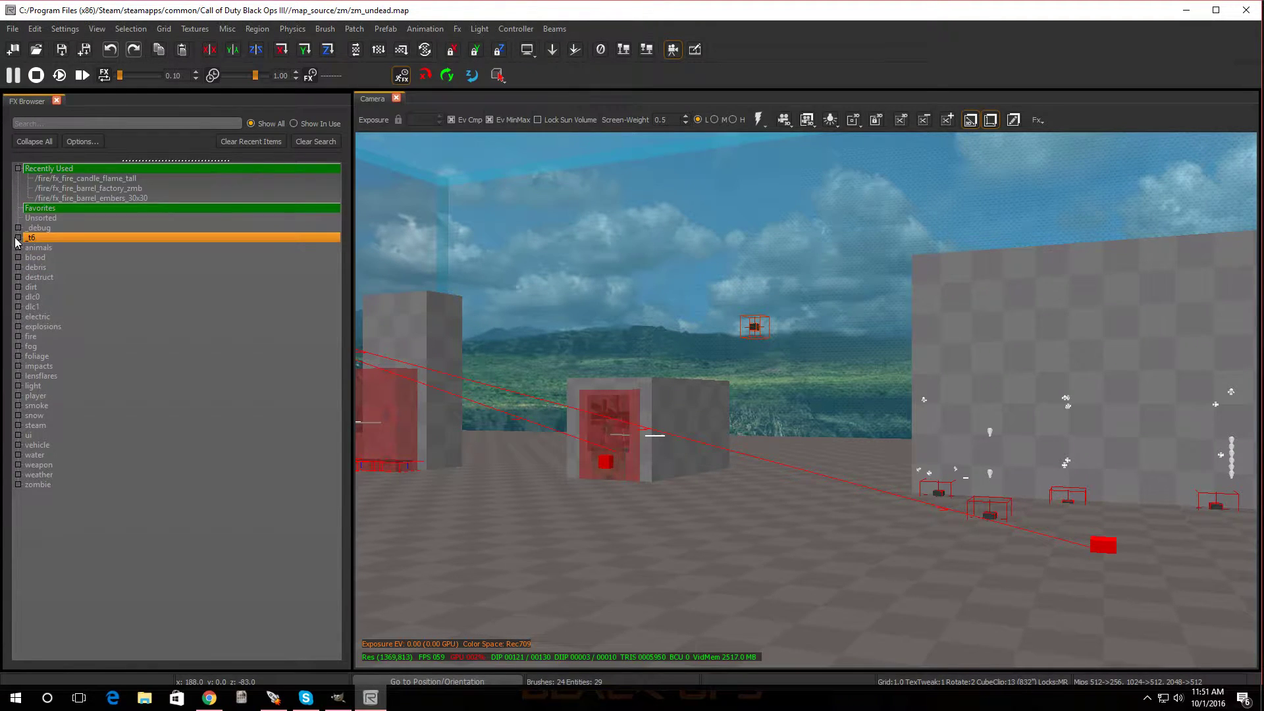
- Browse the available effect categories, expanding animals, blood, debris, dlc0 and dlc1
{"action": "left_click", "coordinate": [29, 208]}
{"action": "left_click", "coordinate": [21, 170]}
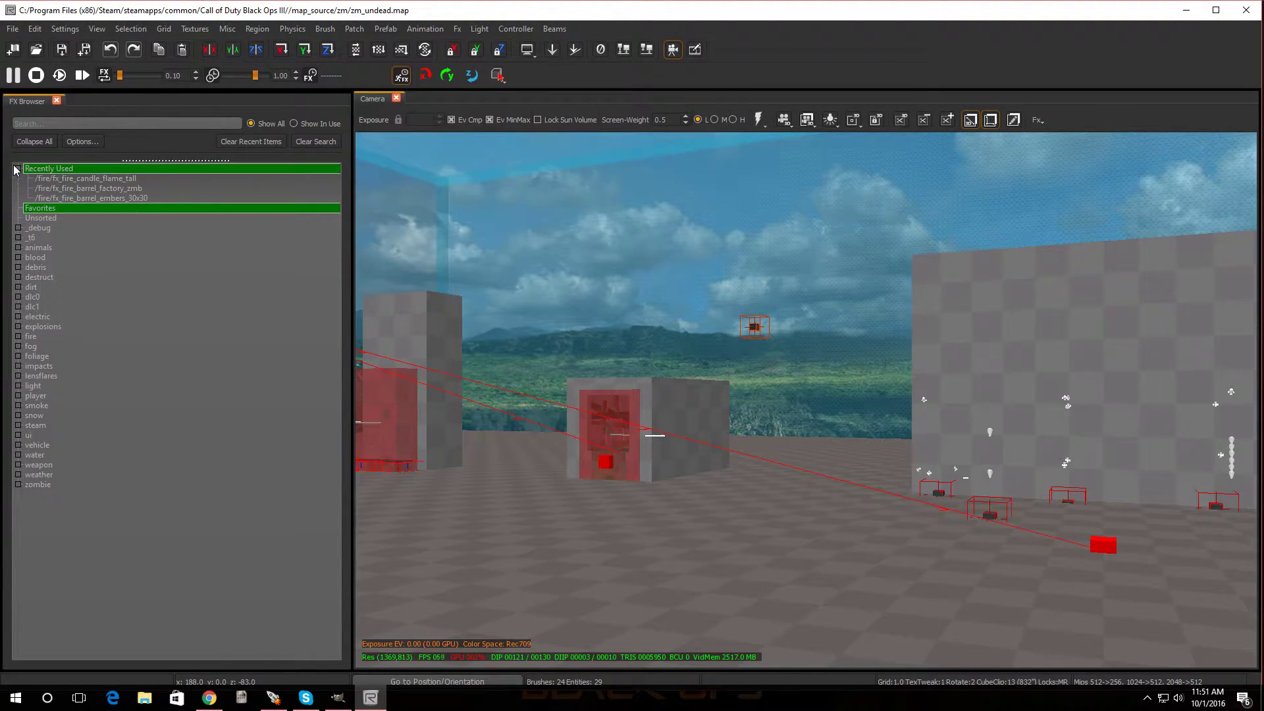
{"action": "left_click", "coordinate": [19, 168]}
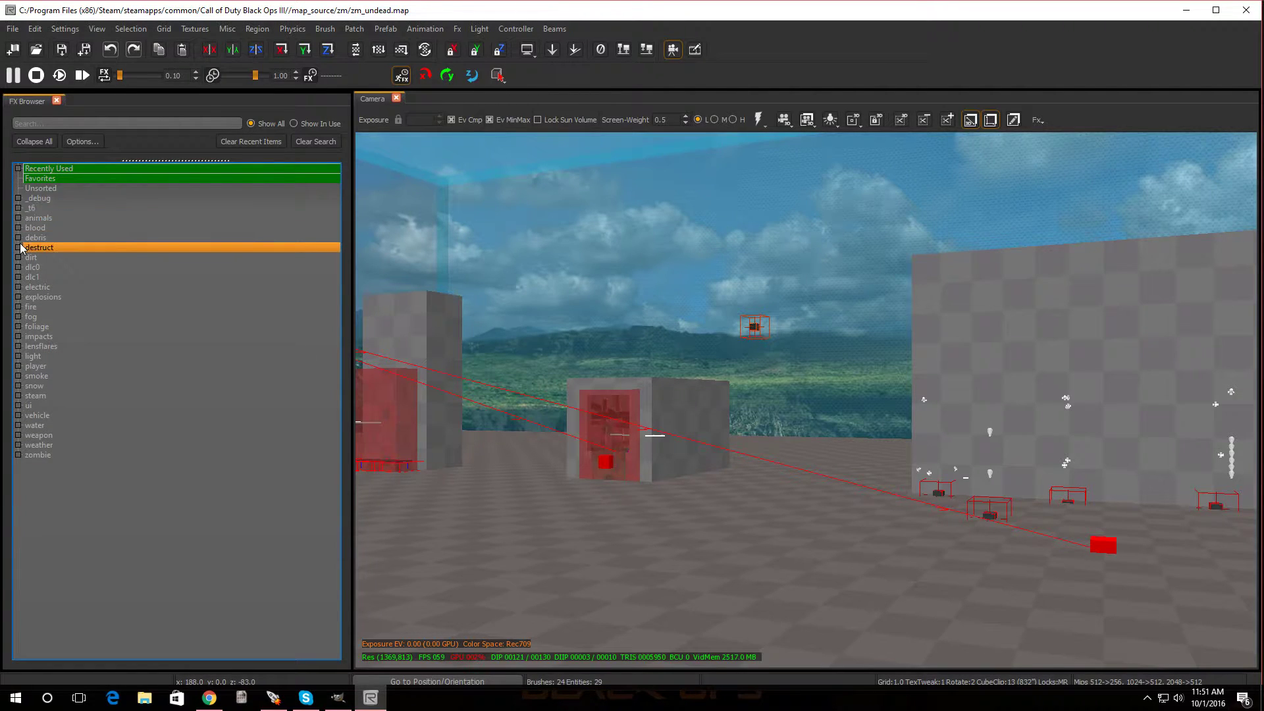
{"action": "left_click", "coordinate": [19, 218]}
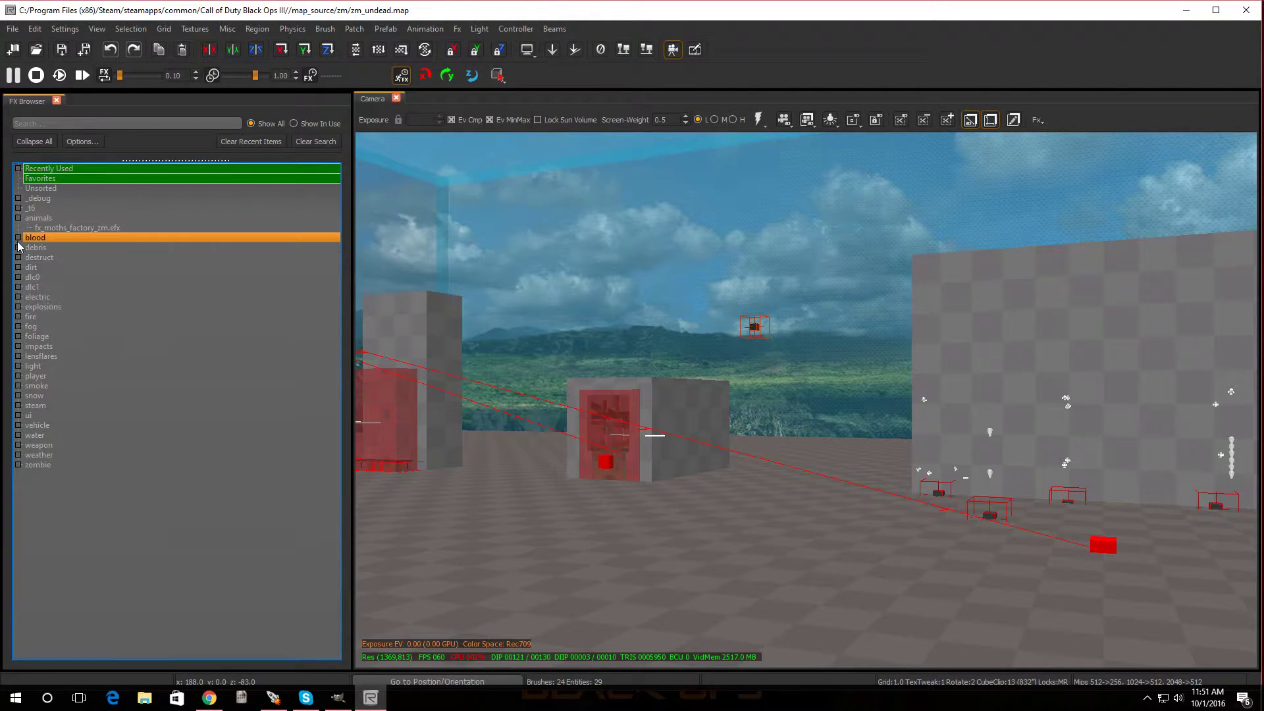
{"action": "left_click", "coordinate": [19, 238]}
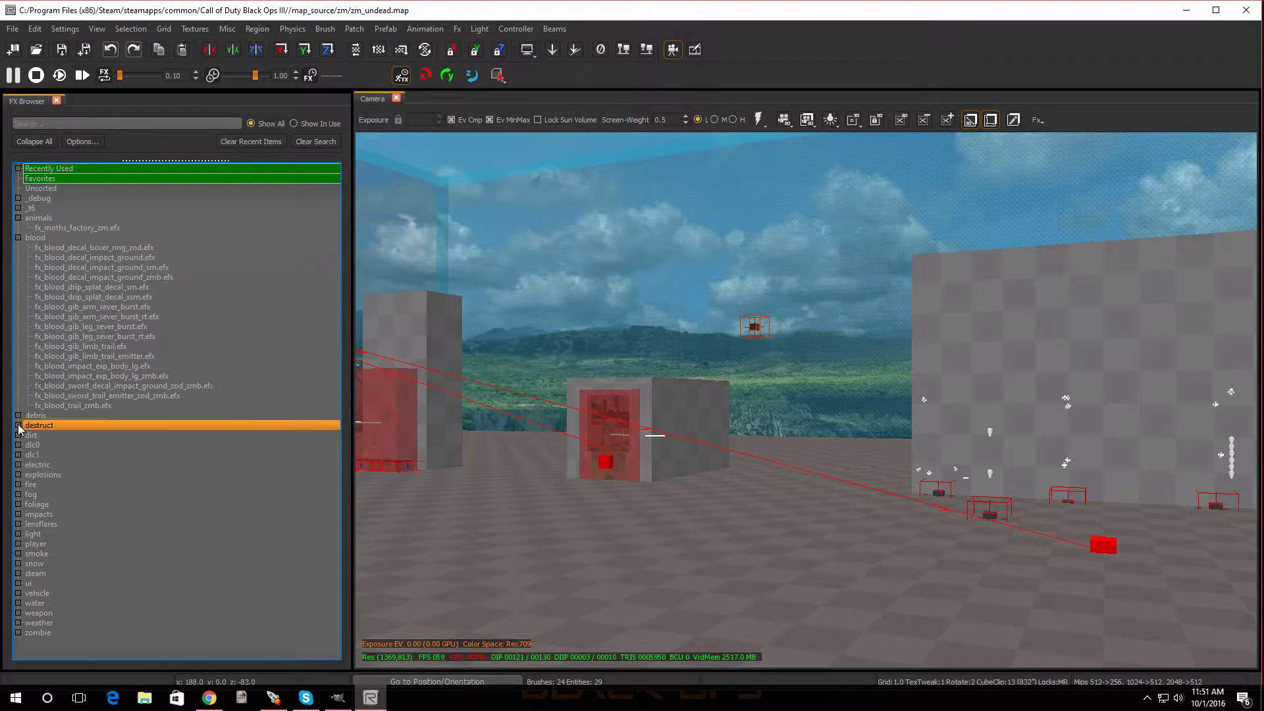
{"action": "left_click", "coordinate": [18, 416]}
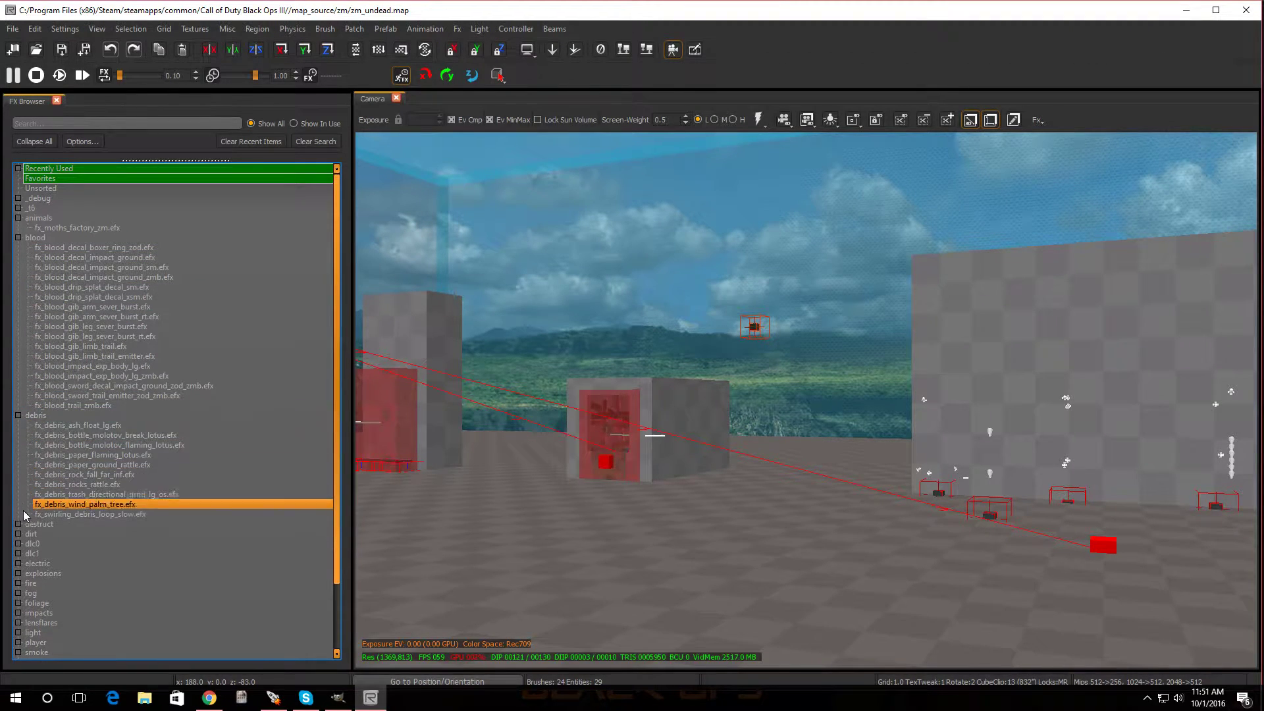
{"action": "scroll", "coordinate": [47, 535], "scroll_direction": "down", "scroll_amount": 3}
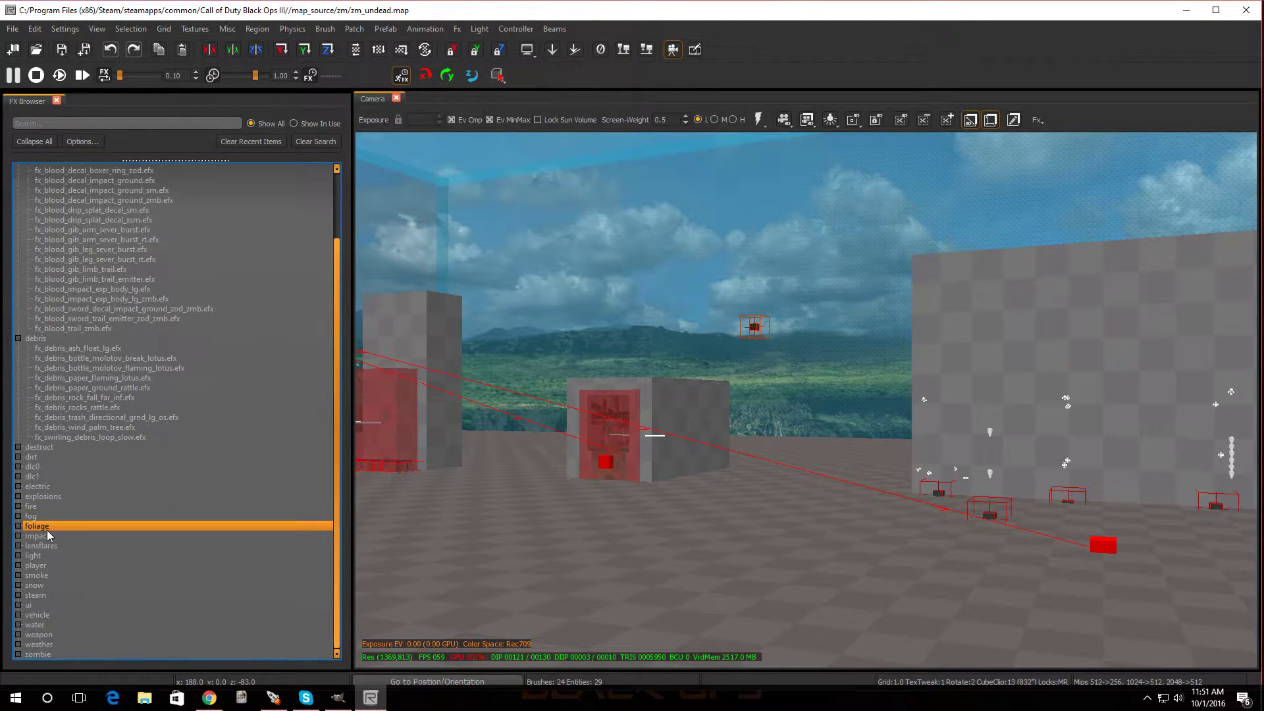
{"action": "left_click", "coordinate": [18, 467]}
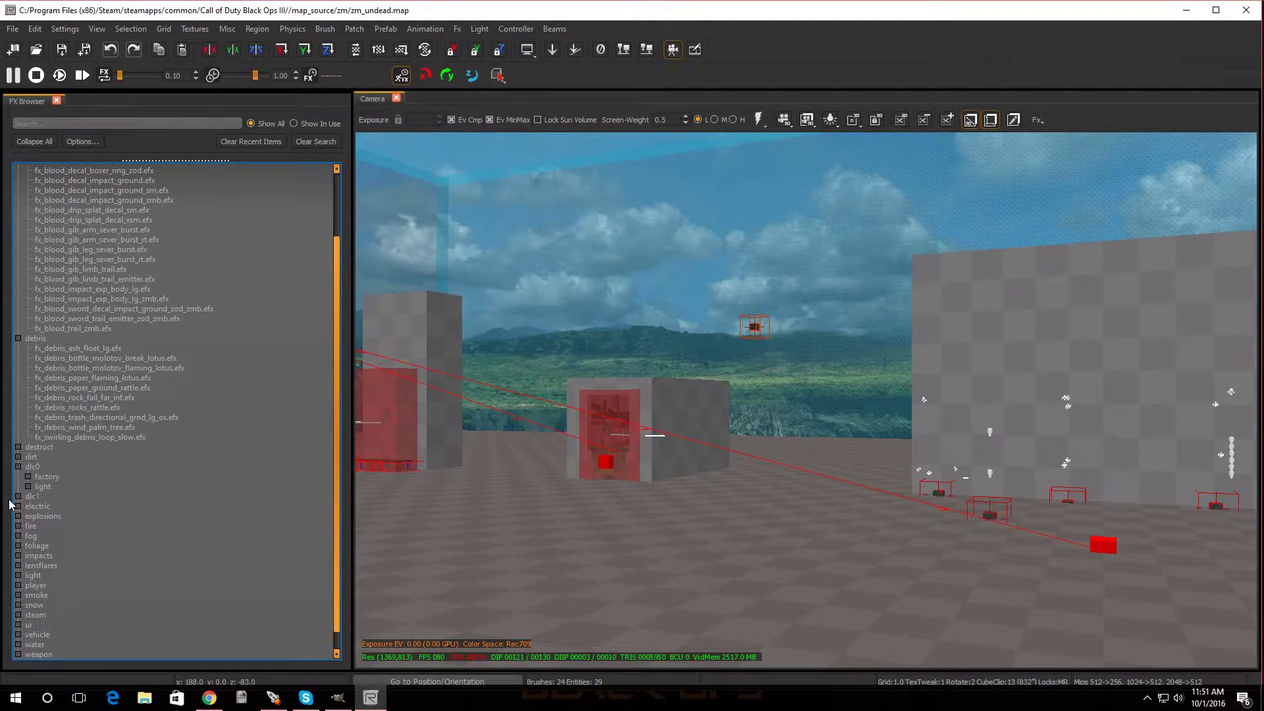
{"action": "left_click", "coordinate": [18, 497]}
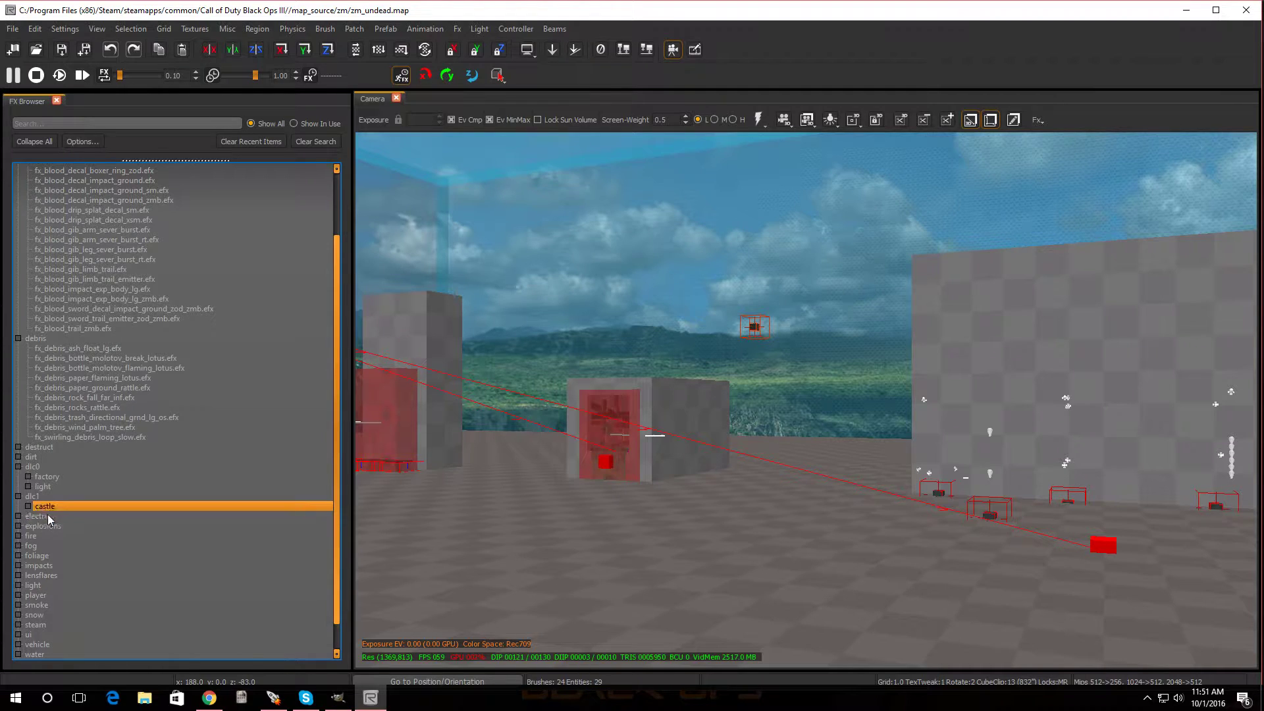
{"action": "scroll", "coordinate": [55, 545], "scroll_direction": "down", "scroll_amount": 1}
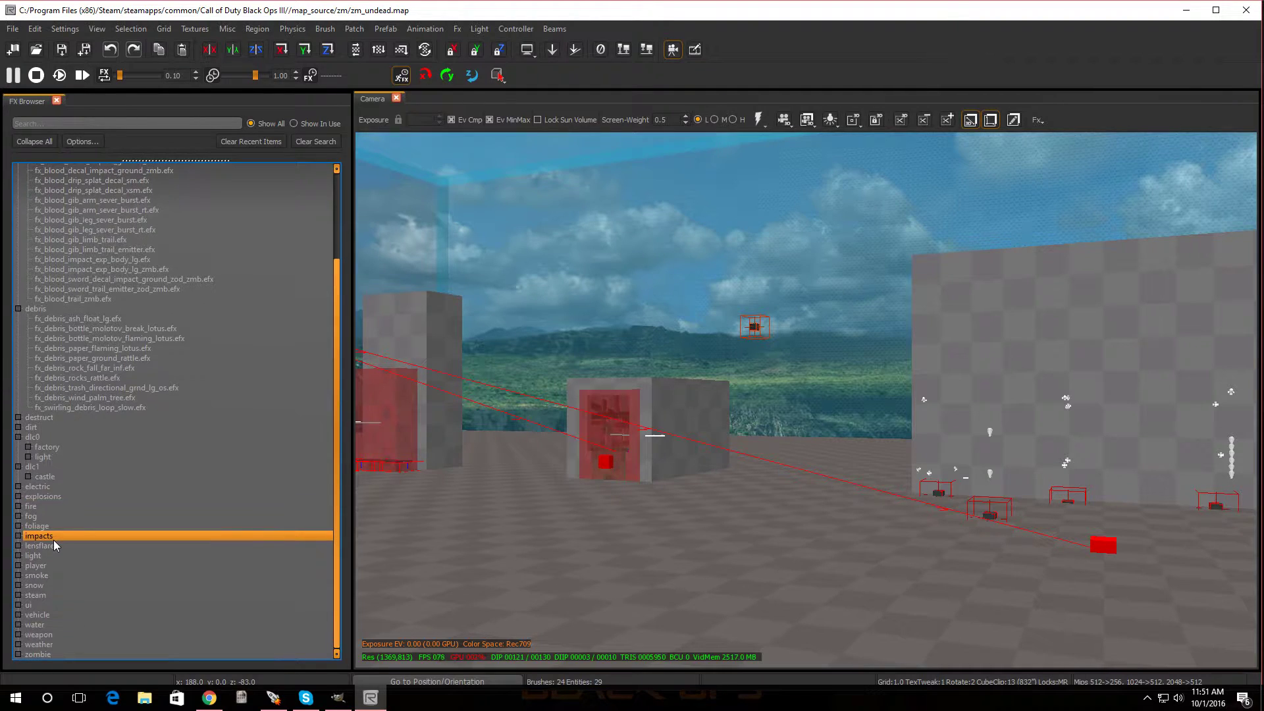
- Expand the fire effects and place fx_fire_barrel_factory_zmb on the ground in the camera view
{"action": "left_click", "coordinate": [18, 506]}
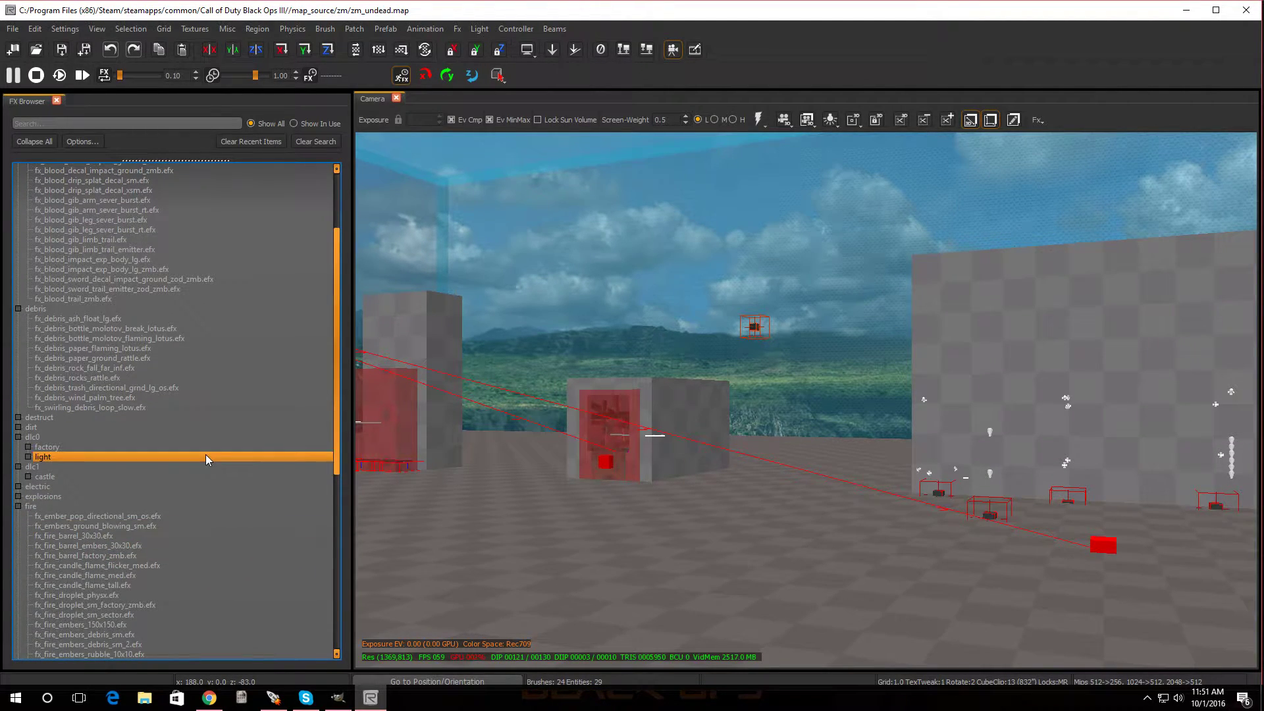
{"action": "scroll", "coordinate": [104, 573], "scroll_direction": "down", "scroll_amount": 7}
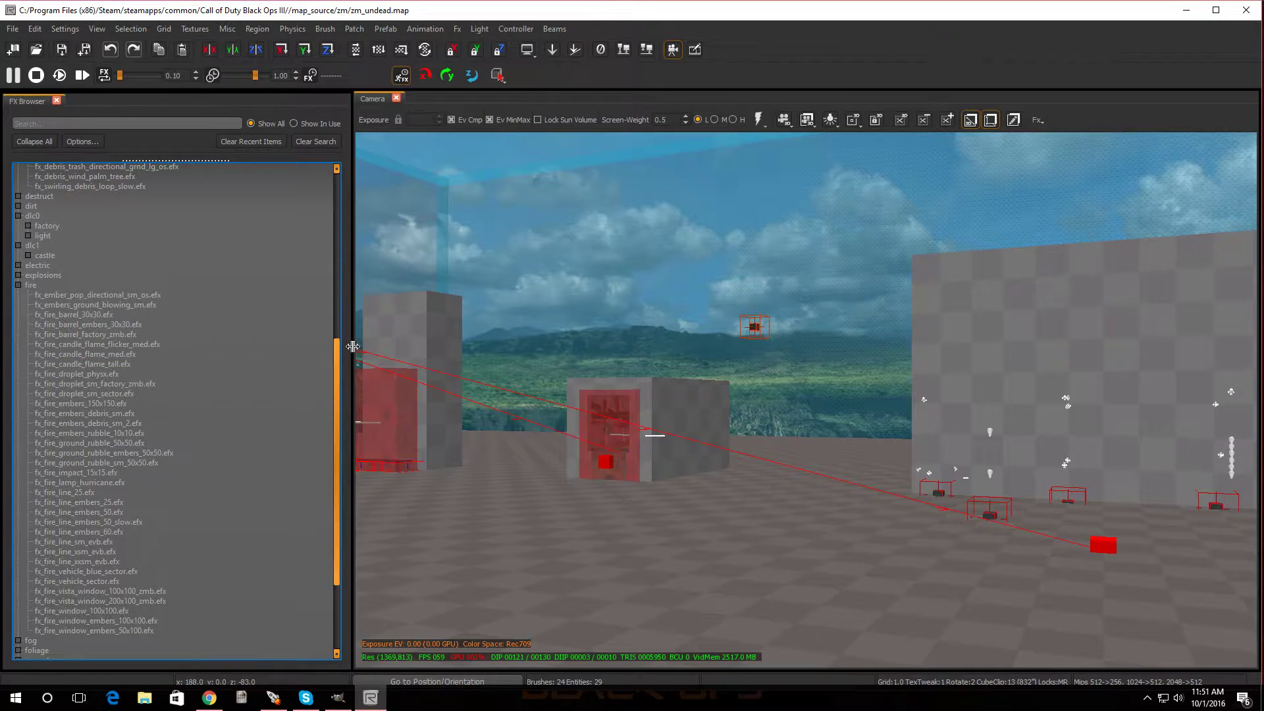
{"action": "left_click_drag", "start_coordinate": [353, 347], "coordinate": [663, 359]}
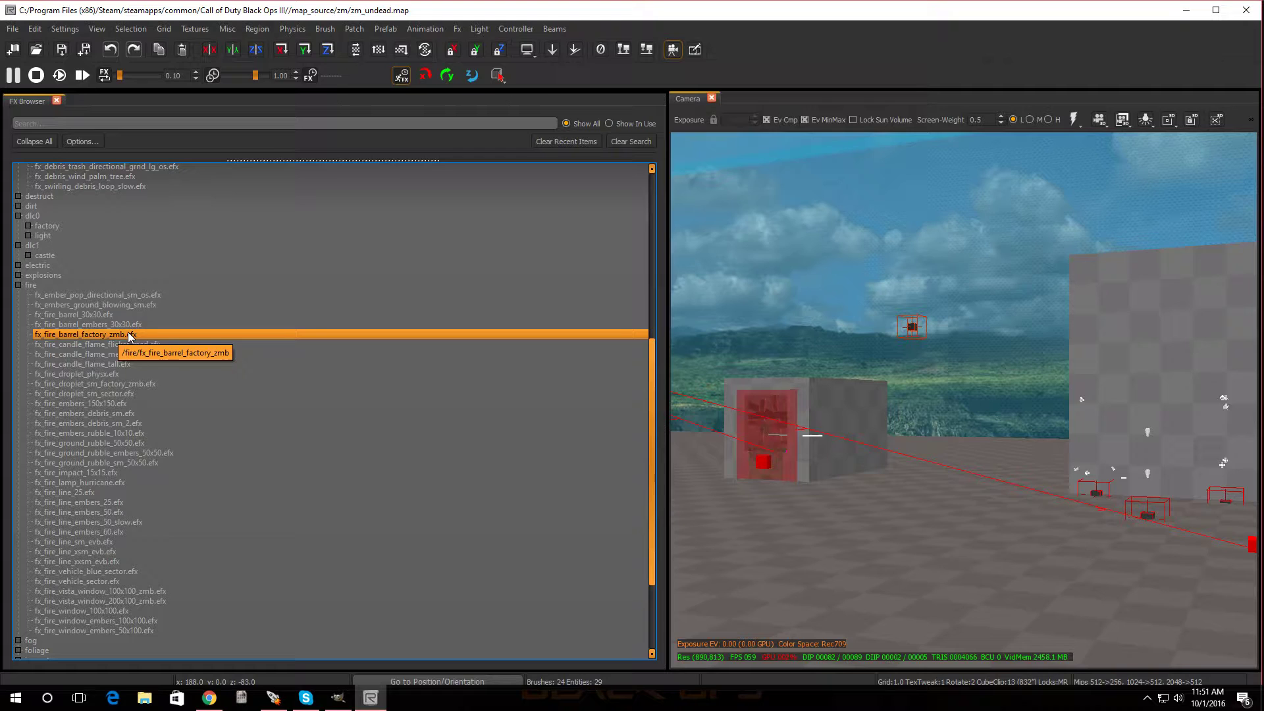
{"action": "mouse_move", "coordinate": [130, 336]}
{"action": "left_mouse_down"}
{"action": "mouse_move", "coordinate": [855, 502]}
{"action": "mouse_move", "coordinate": [904, 537]}
{"action": "left_mouse_up"}
{"action": "mouse_move", "coordinate": [908, 568]}
{"action": "right_mouse_down"}
{"action": "mouse_move", "coordinate": [879, 561]}
{"action": "mouse_move", "coordinate": [968, 561]}
{"action": "mouse_move", "coordinate": [908, 568]}
{"action": "mouse_move", "coordinate": [930, 590]}
{"action": "right_mouse_up"}
{"action": "key", "text": "Escape"}
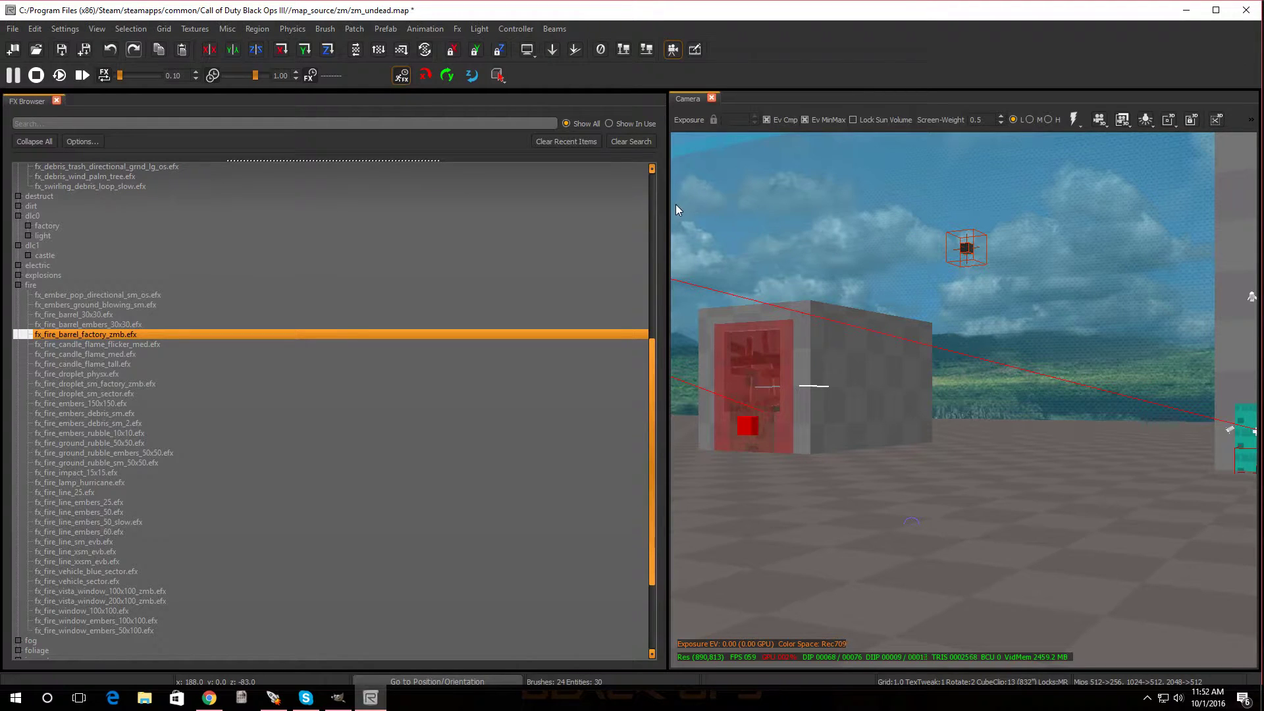
- Widen the camera view and check the Fx Rendering Enabled option in its FX settings
{"action": "left_click_drag", "start_coordinate": [668, 207], "coordinate": [468, 220]}
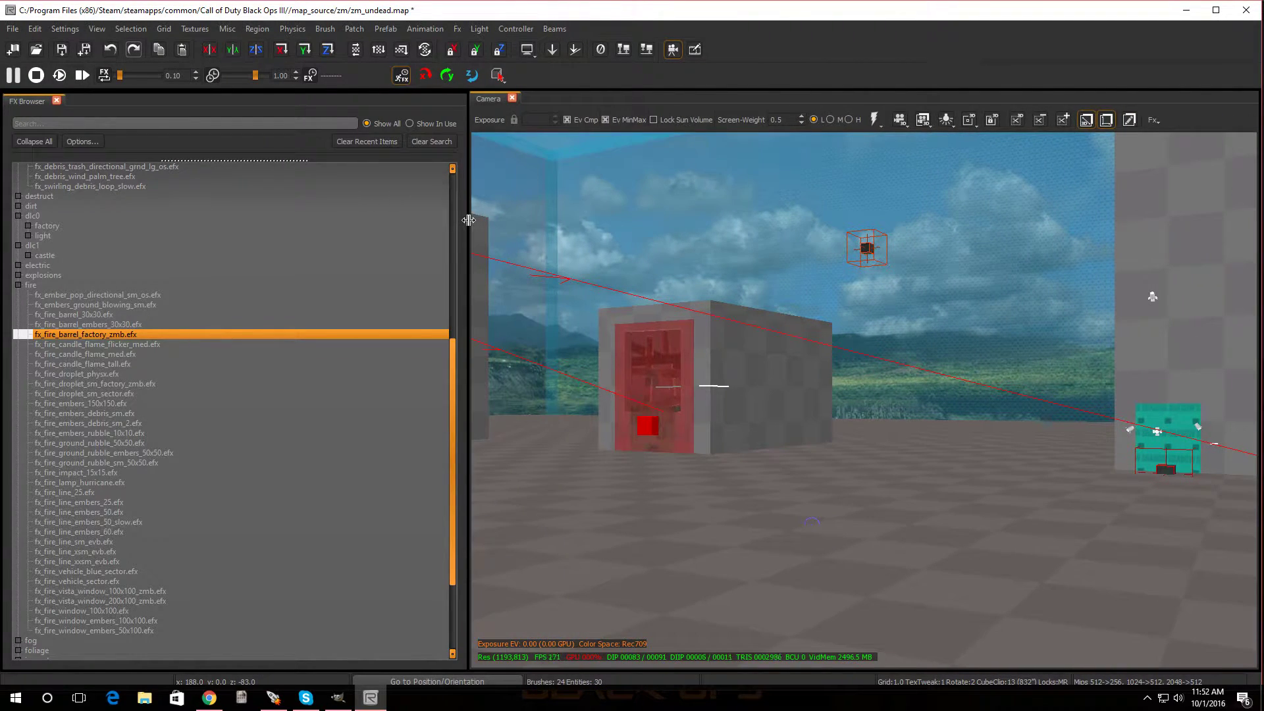
{"action": "left_click", "coordinate": [1157, 121]}
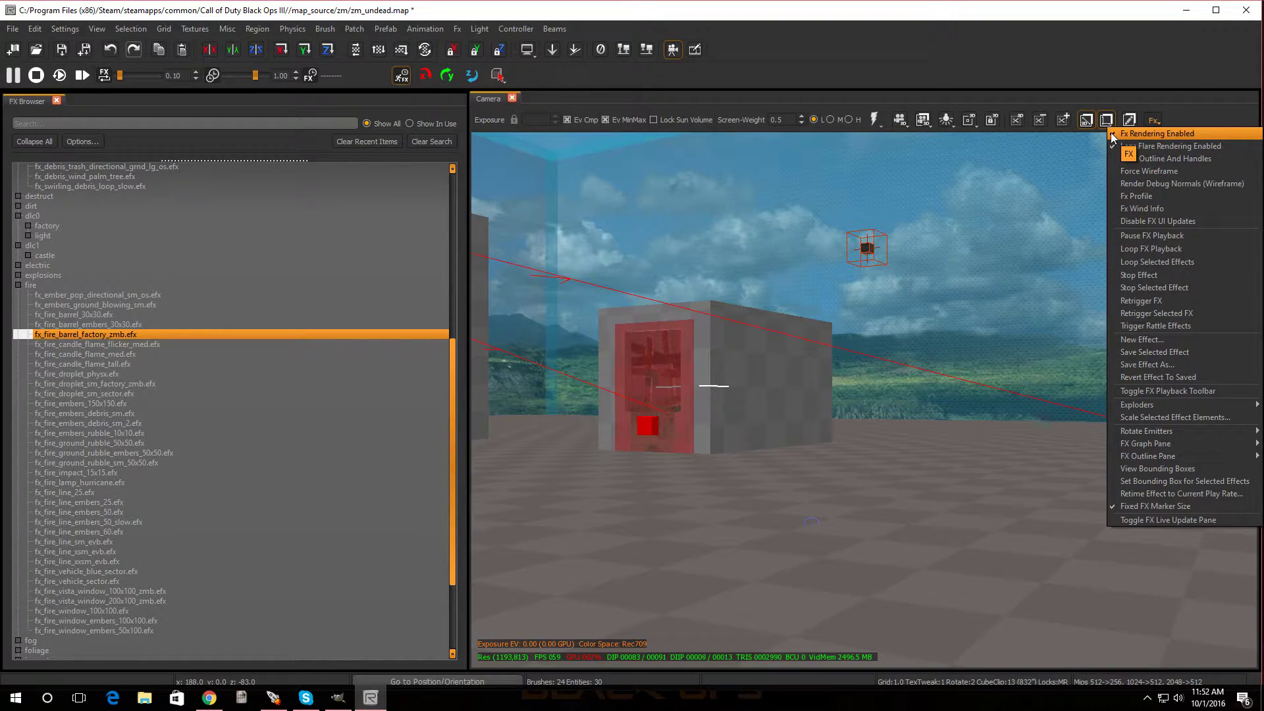
{"action": "left_click", "coordinate": [866, 394]}
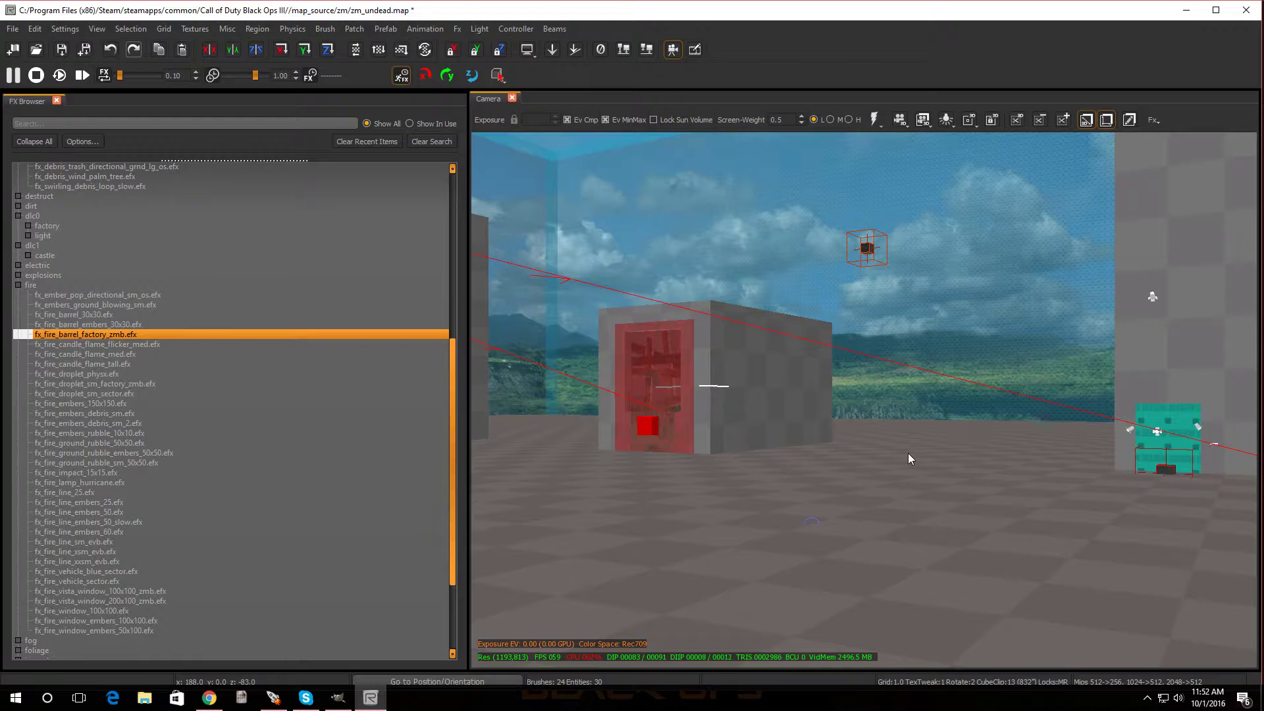
- Raise the placed fire effect to about Z 34 and shift it along the X axis away from the building
{"action": "mouse_move", "coordinate": [907, 452]}
{"action": "right_mouse_down", "text": "ctrl"}
{"action": "mouse_move", "coordinate": [902, 507]}
{"action": "mouse_move", "coordinate": [895, 460]}
{"action": "right_mouse_up", "text": "ctrl"}
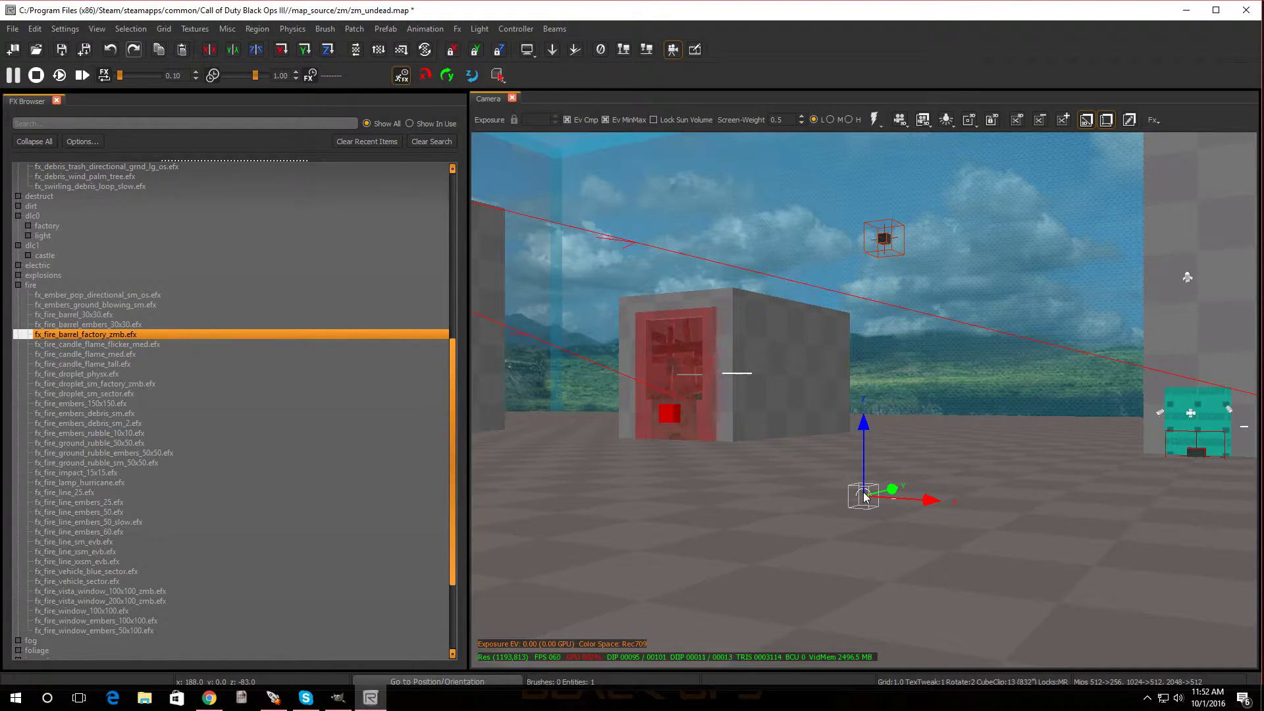
{"action": "left_click_drag", "start_coordinate": [864, 395], "coordinate": [932, 360]}
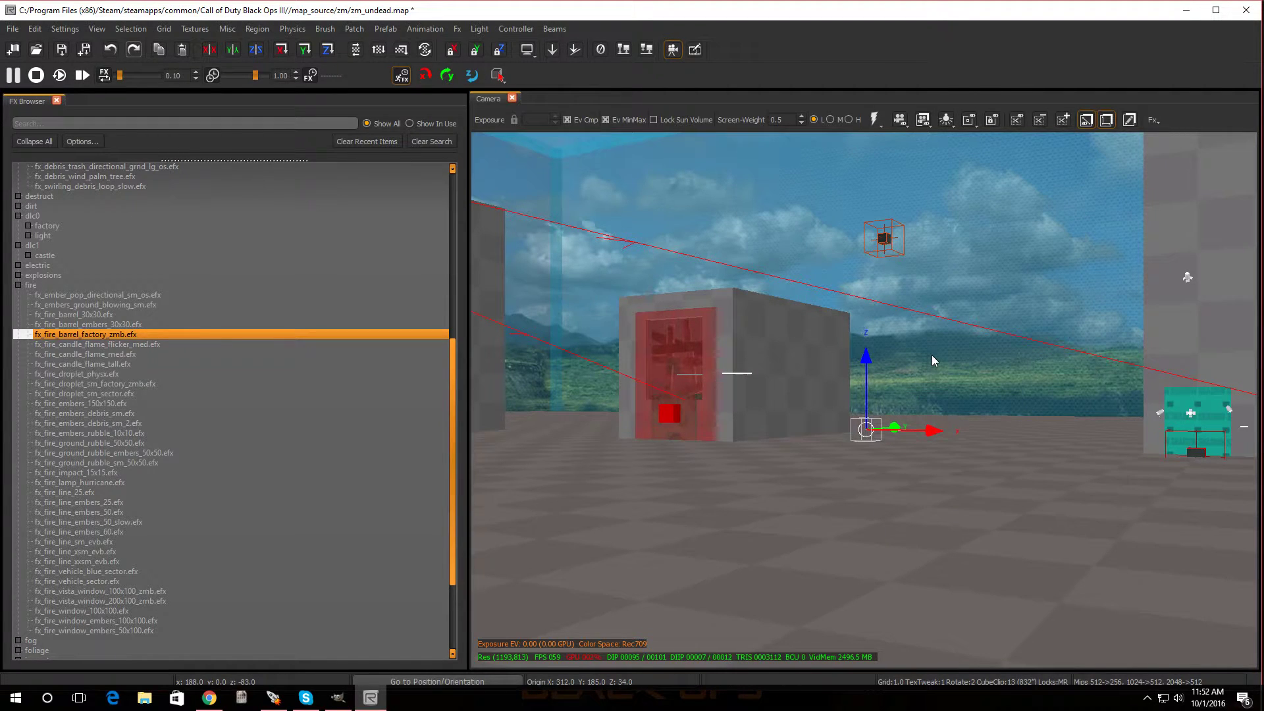
{"action": "key", "text": "Escape"}
{"action": "right_click_drag", "start_coordinate": [882, 453], "coordinate": [882, 409]}
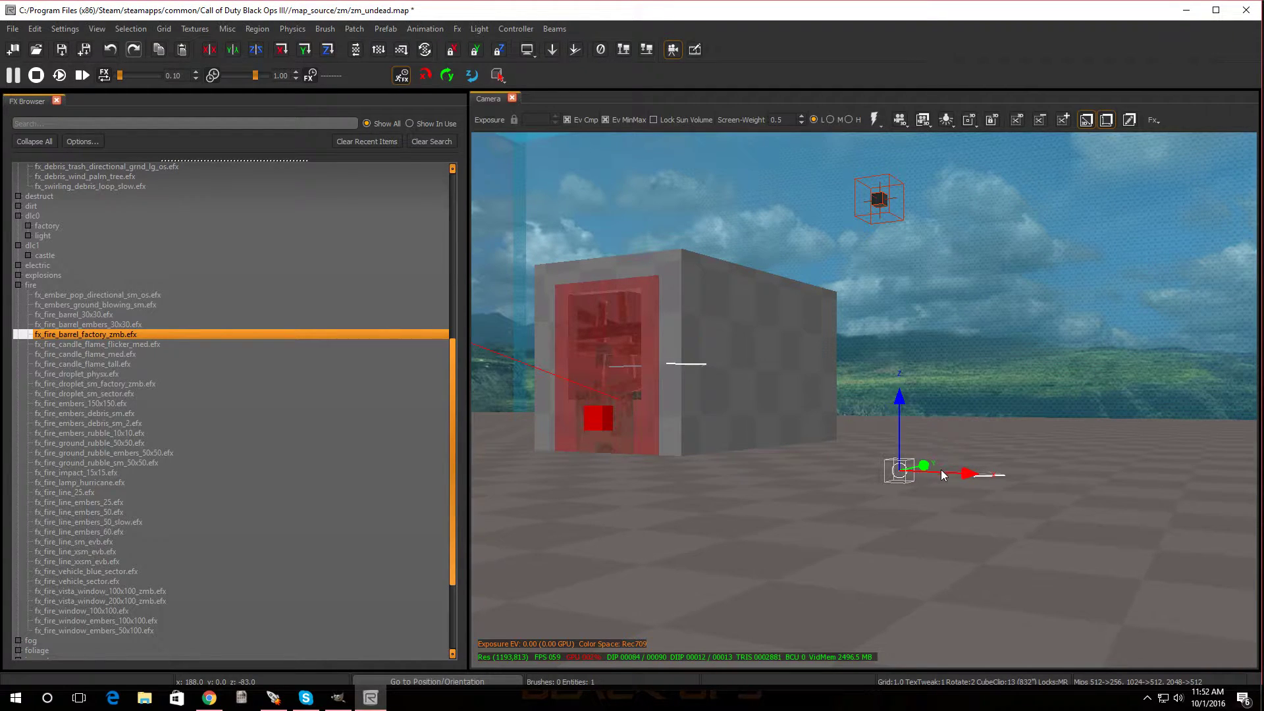
{"action": "mouse_move", "coordinate": [973, 475]}
{"action": "left_mouse_down"}
{"action": "mouse_move", "coordinate": [905, 475]}
{"action": "mouse_move", "coordinate": [1052, 478]}
{"action": "mouse_move", "coordinate": [909, 469]}
{"action": "mouse_move", "coordinate": [1006, 475]}
{"action": "left_mouse_up"}
{"action": "key", "text": "Escape"}
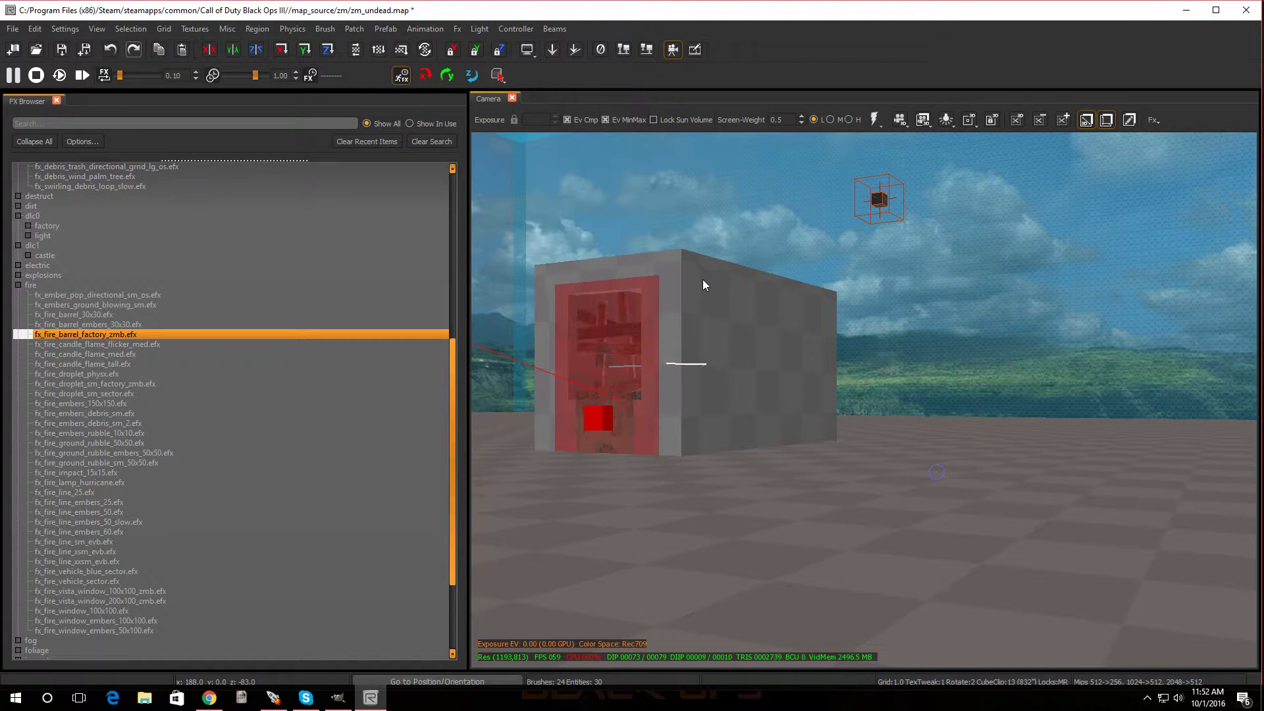
- Turn on the lighting preview in the camera view and look at the burning fire effect
{"action": "key", "text": "F8"}
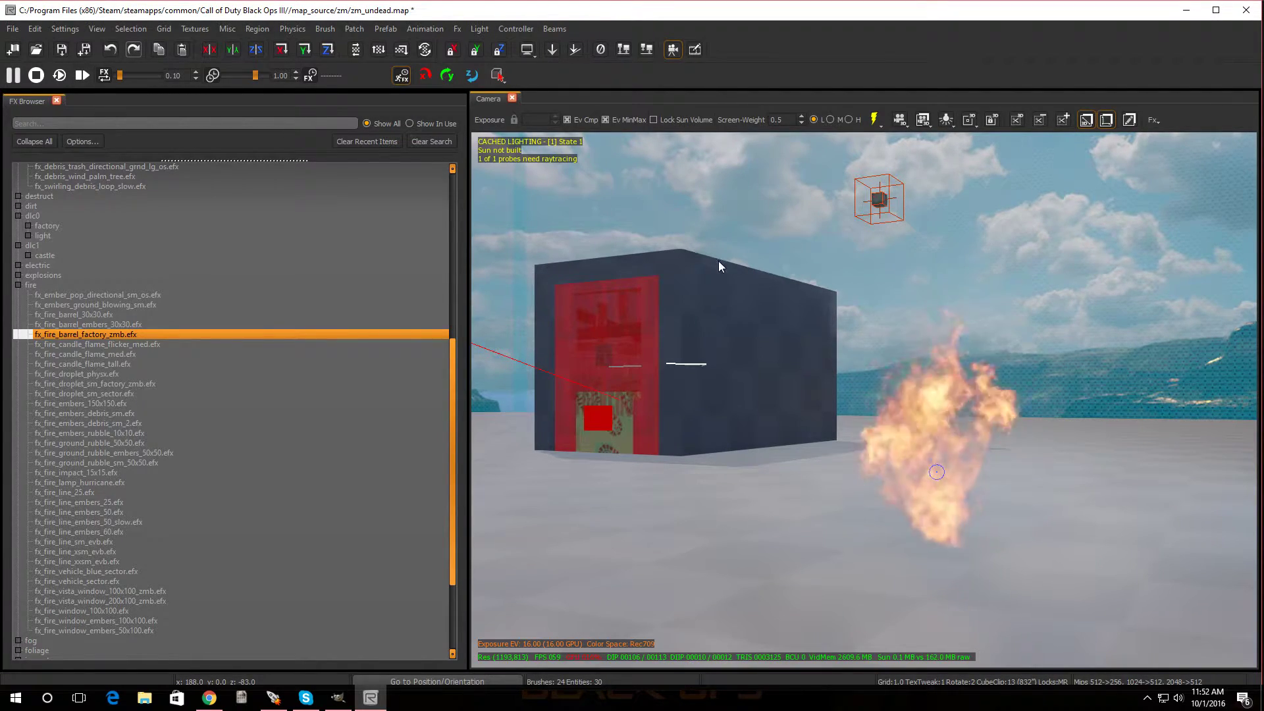
{"action": "right_click_drag", "start_coordinate": [842, 418], "coordinate": [855, 474]}
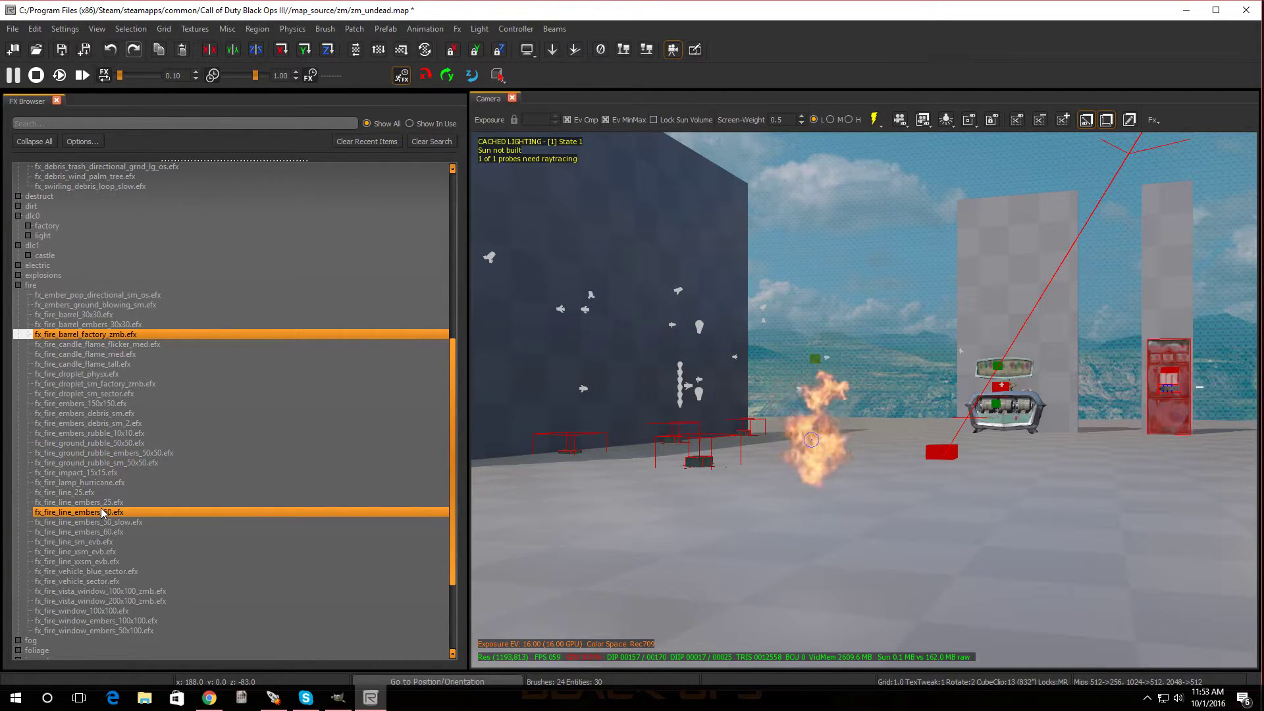
- Expand the fog effects and drop fx_fog_coolant_ground_slow into the scene near the fire effect
{"action": "left_click_drag", "start_coordinate": [76, 536], "coordinate": [132, 532]}
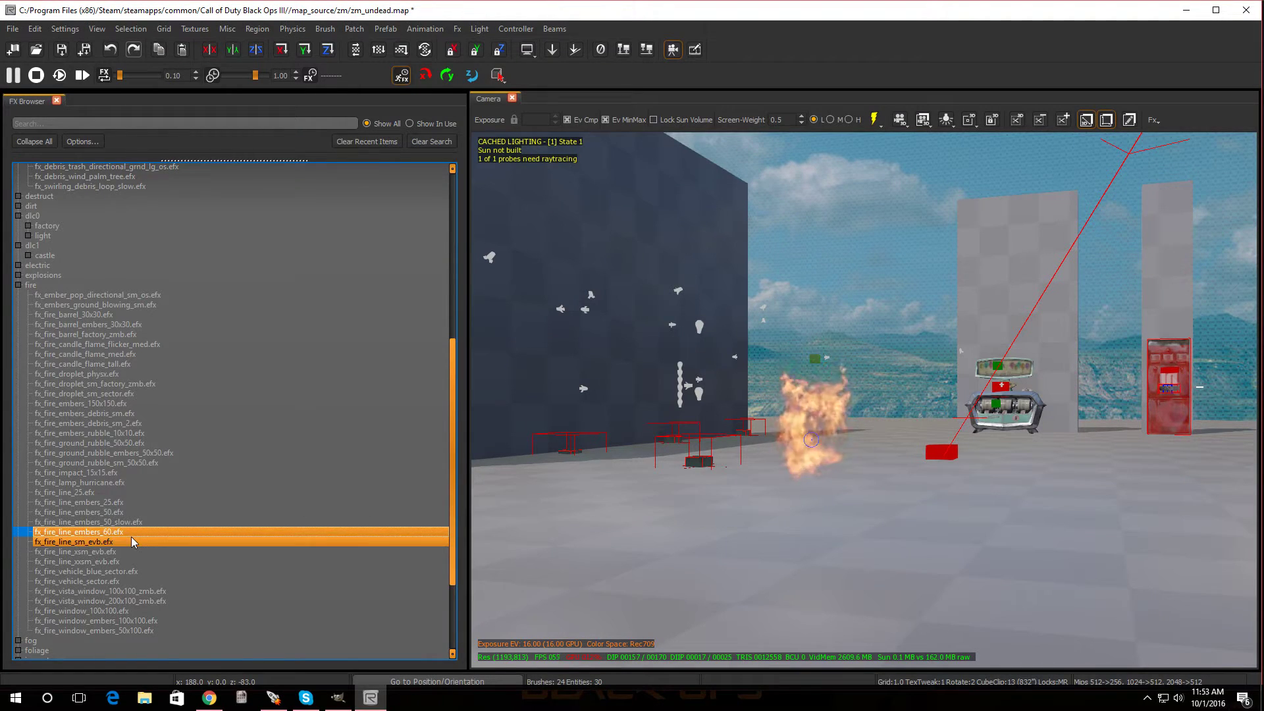
{"action": "scroll", "coordinate": [133, 538], "scroll_direction": "down", "scroll_amount": 3}
{"action": "scroll", "coordinate": [135, 544], "scroll_direction": "down", "scroll_amount": 1}
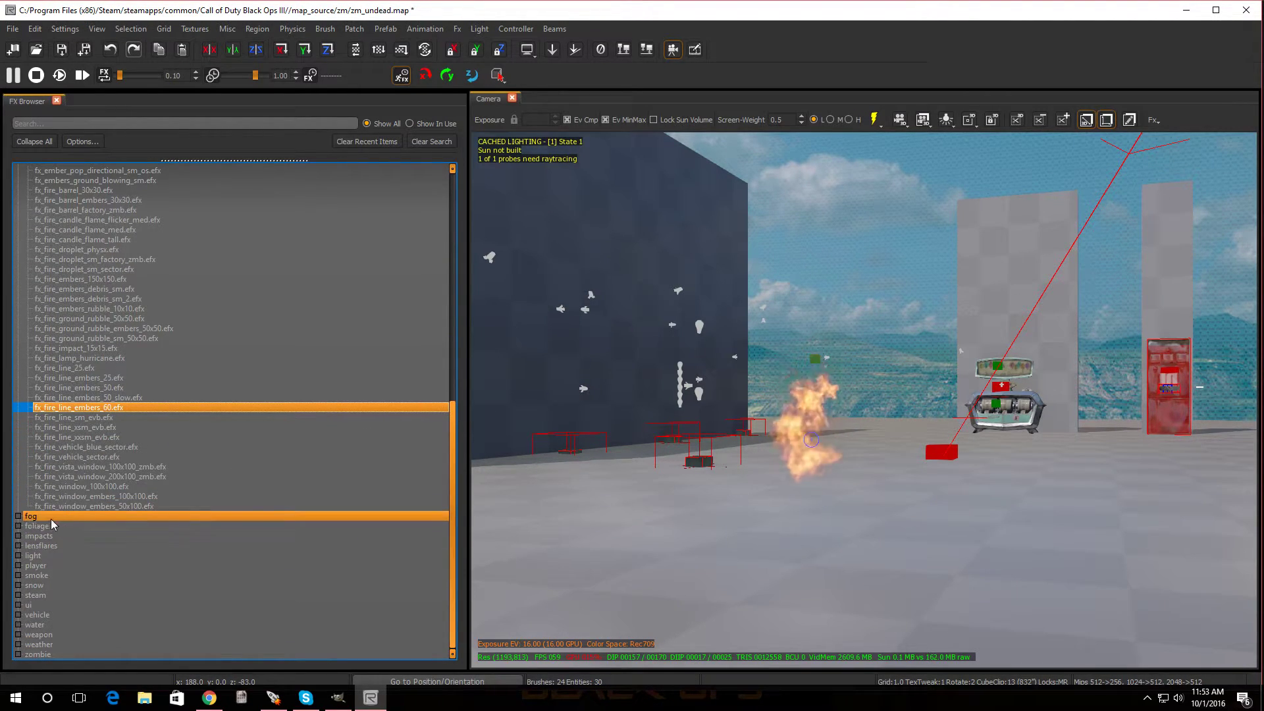
{"action": "left_click", "coordinate": [17, 517]}
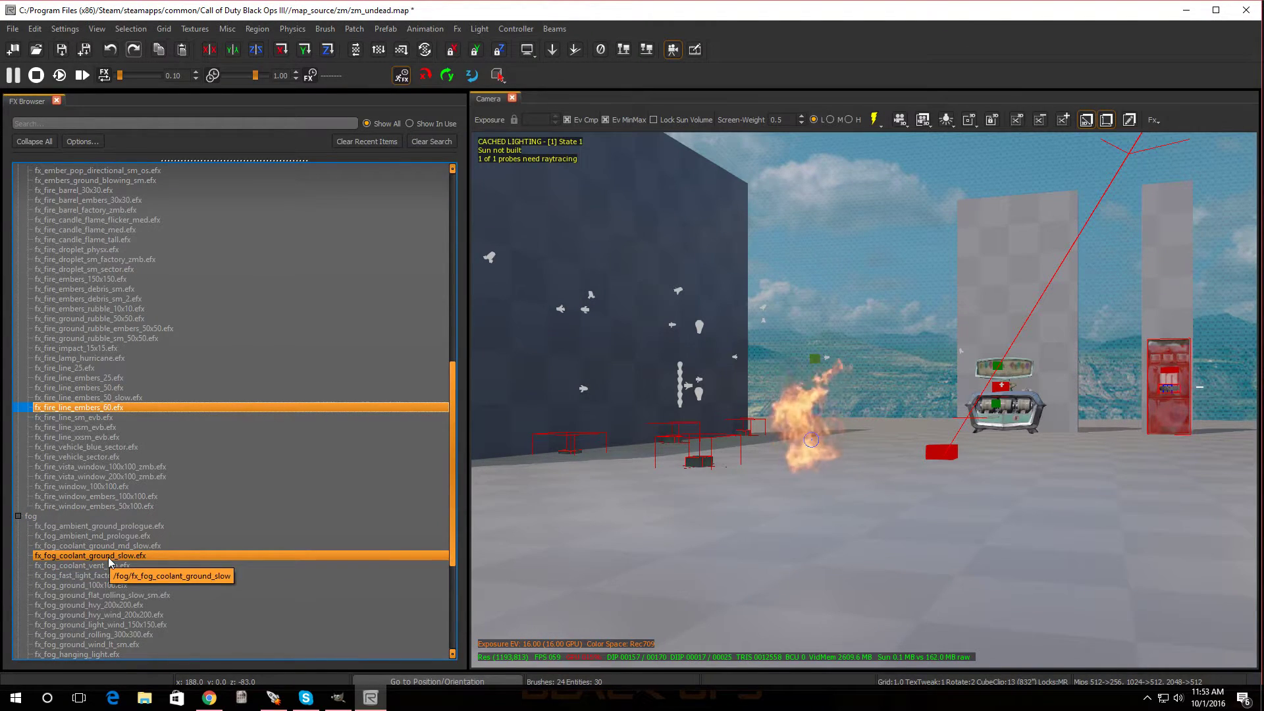
{"action": "left_click_drag", "start_coordinate": [110, 561], "coordinate": [796, 453]}
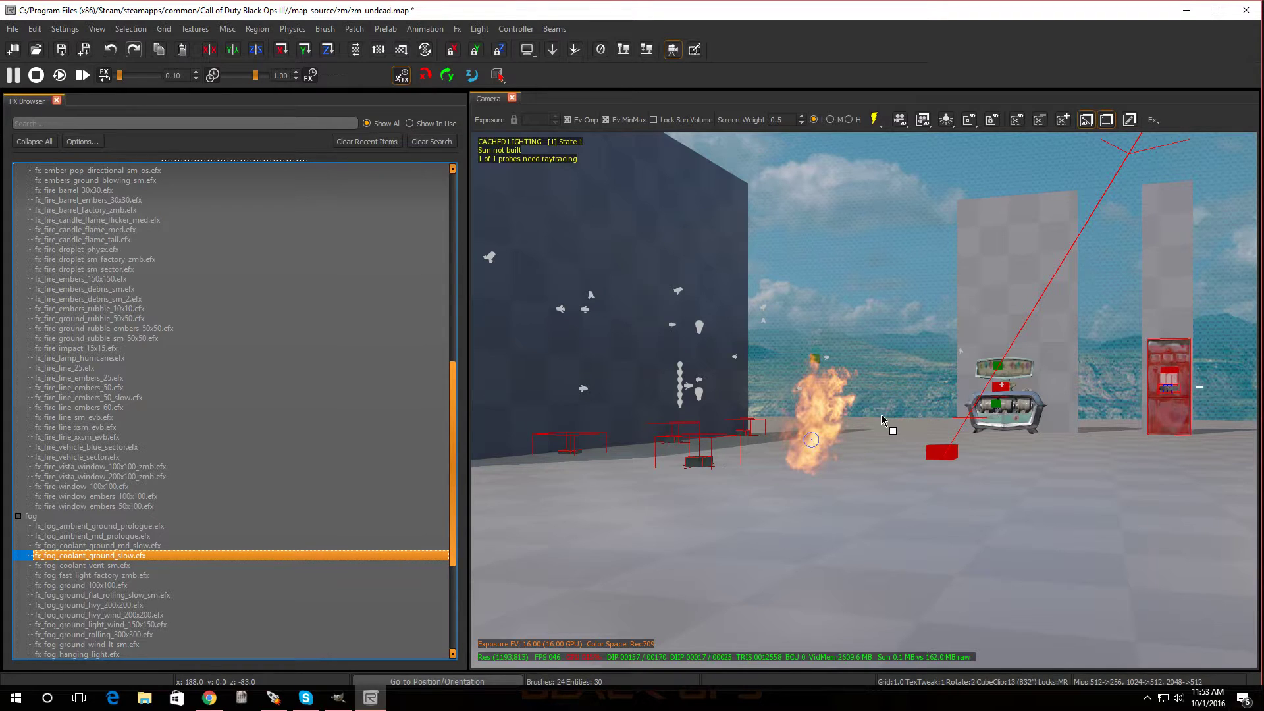
{"action": "left_click_drag", "start_coordinate": [881, 414], "coordinate": [881, 415]}
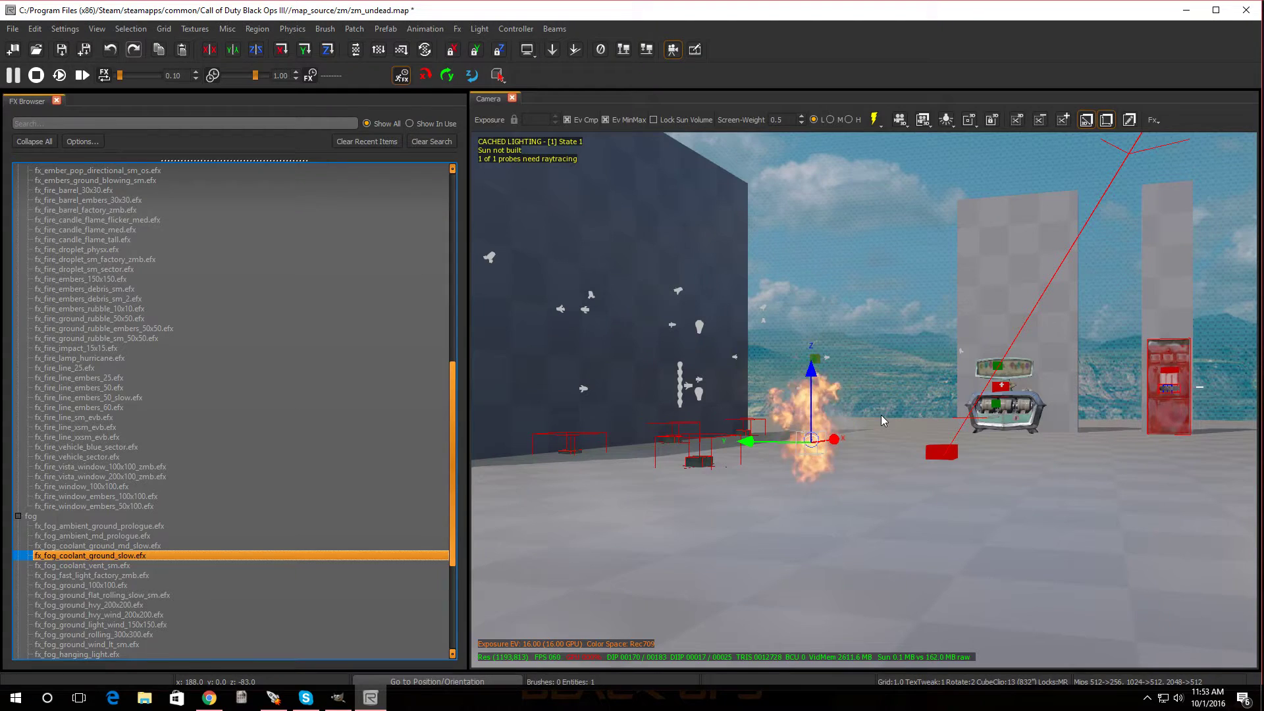
- Look down at the fire and fog effects in the camera view and close the FX Browser
{"action": "mouse_move", "coordinate": [850, 452]}
{"action": "right_mouse_down", "text": "ctrl"}
{"action": "mouse_move", "coordinate": [863, 431]}
{"action": "mouse_move", "coordinate": [858, 395]}
{"action": "mouse_move", "coordinate": [851, 452]}
{"action": "right_mouse_up", "text": "ctrl"}
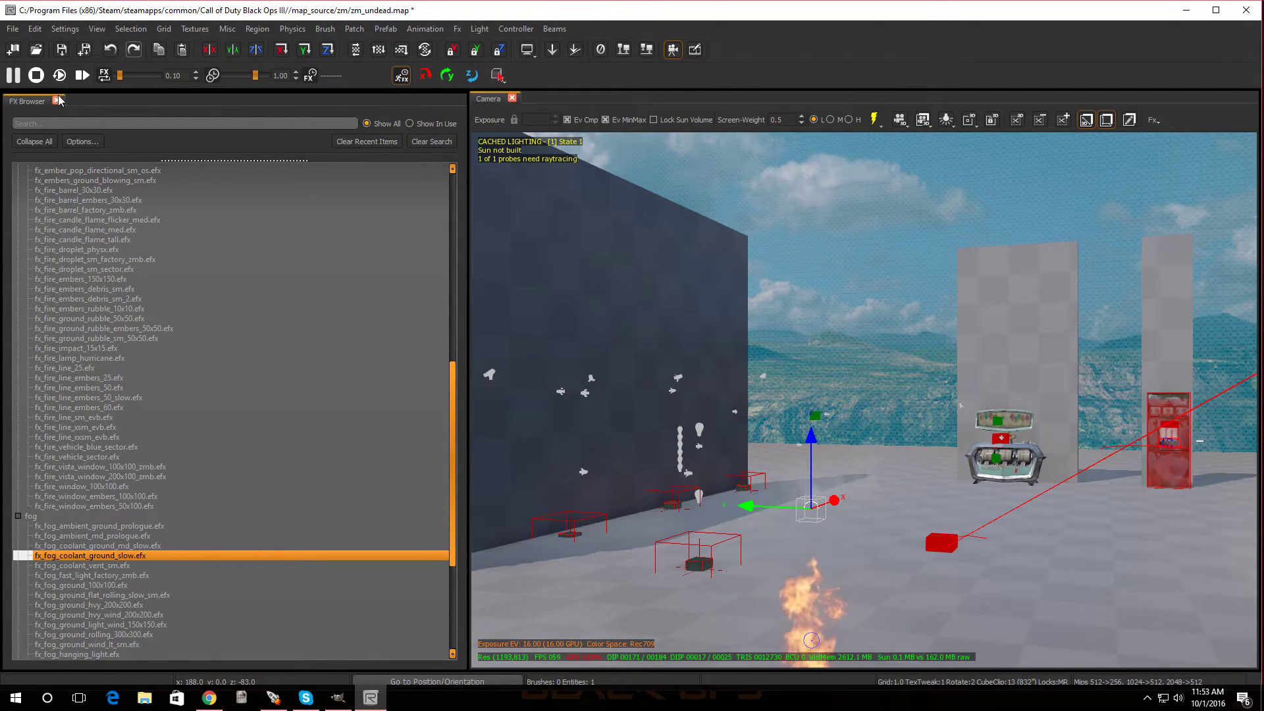
{"action": "left_click_drag", "start_coordinate": [31, 104], "coordinate": [237, 254]}
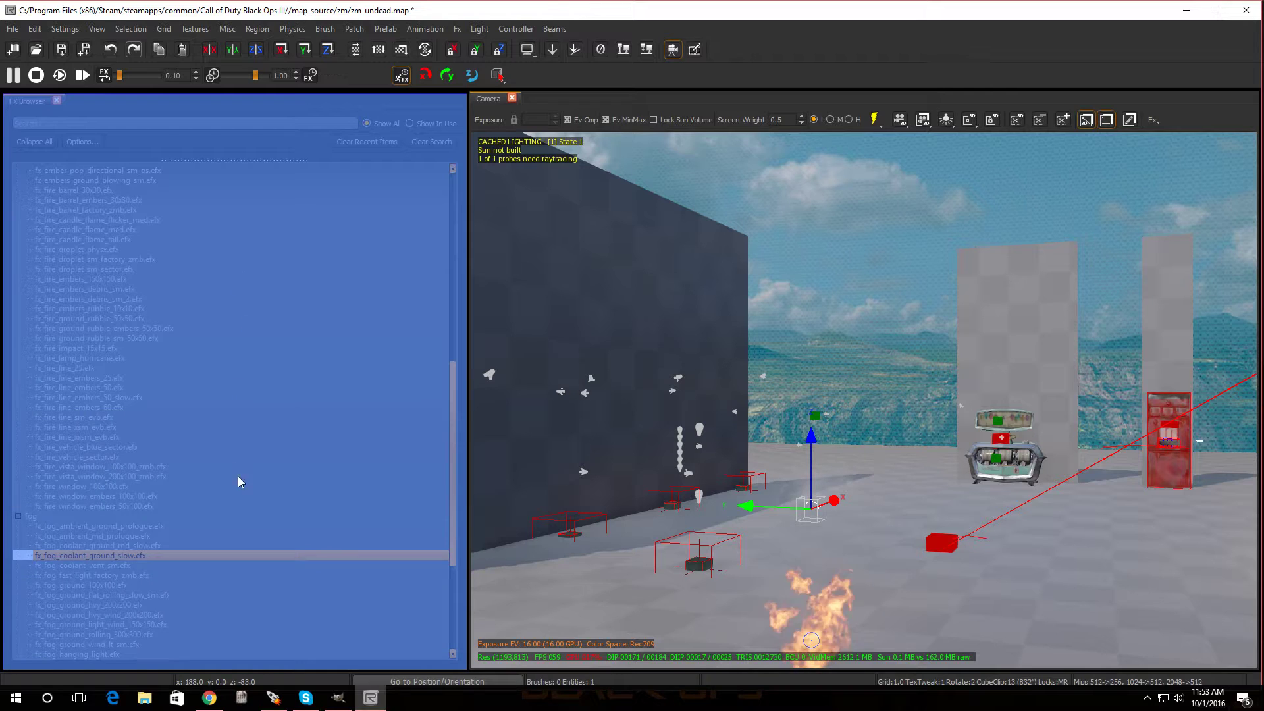
{"action": "left_click_drag", "start_coordinate": [238, 475], "coordinate": [250, 557]}
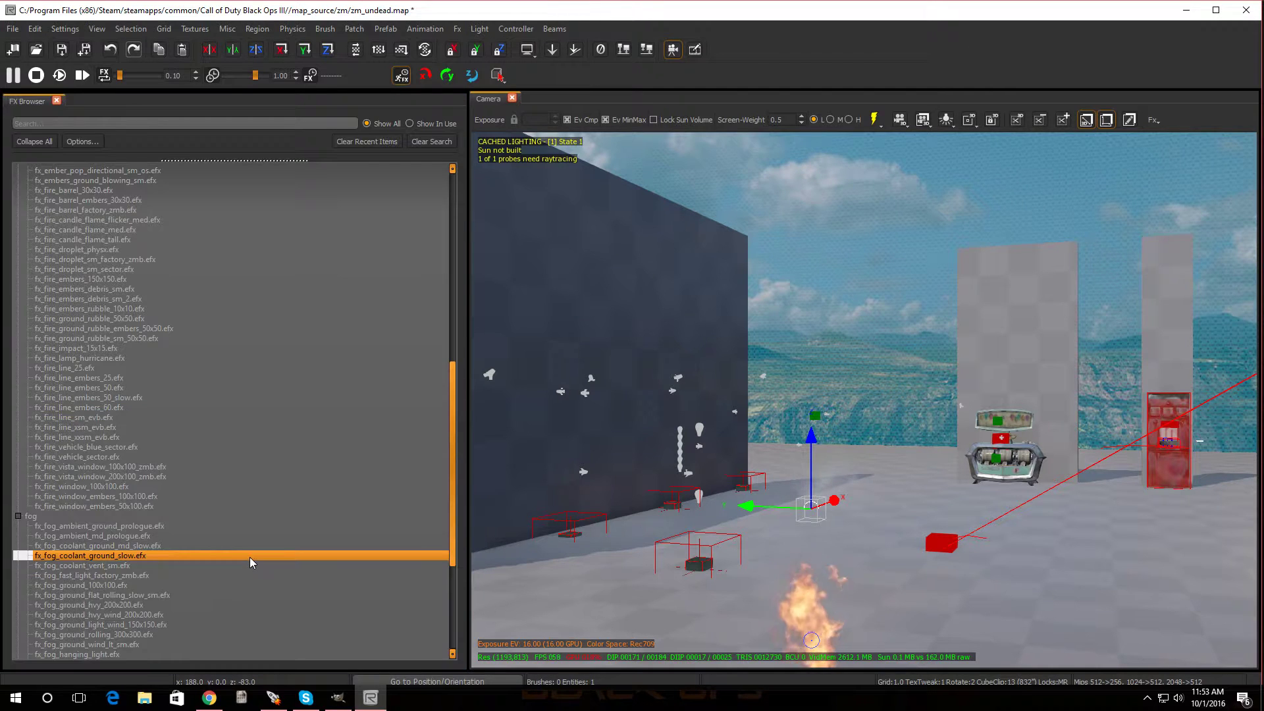
{"action": "right_click", "coordinate": [775, 66]}
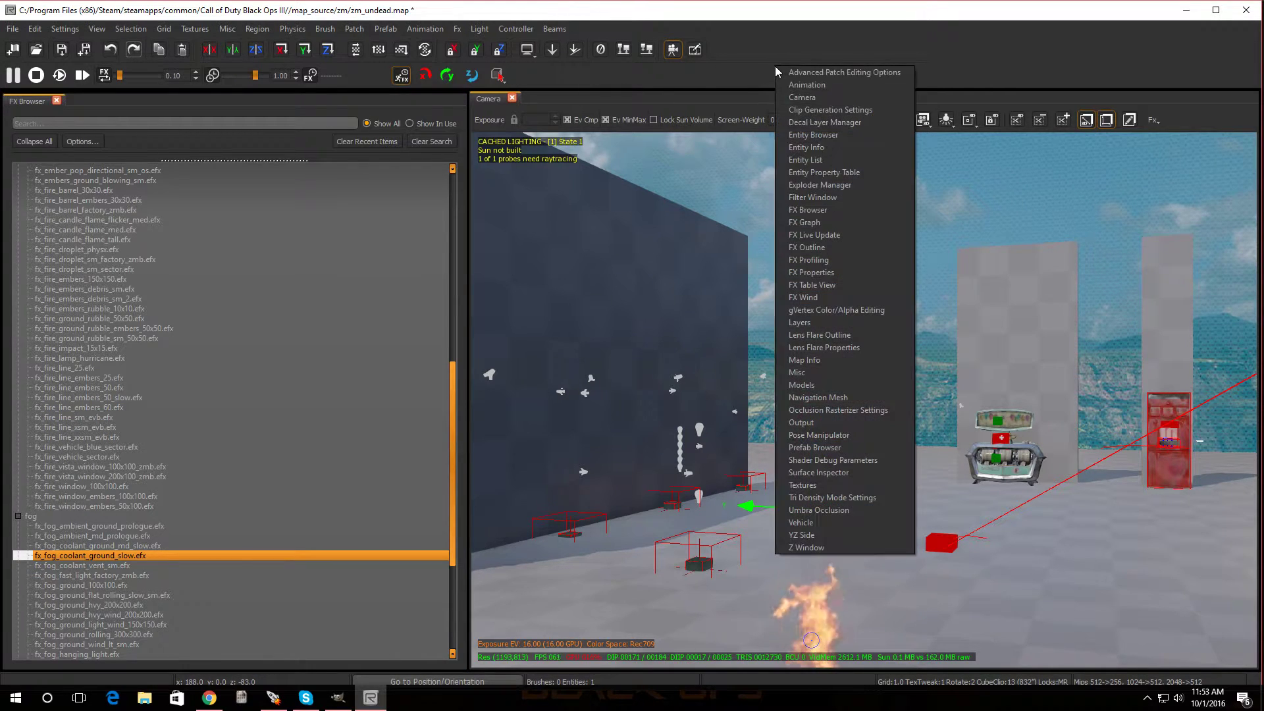
{"action": "left_click", "coordinate": [811, 539]}
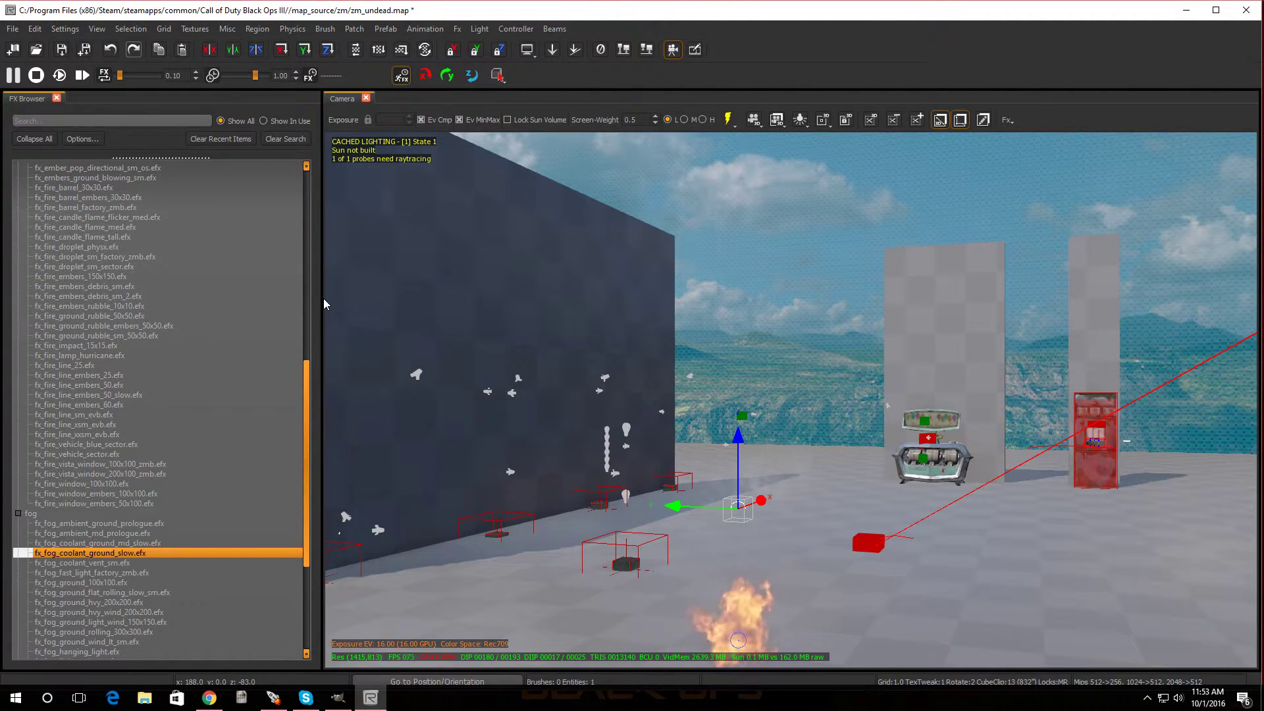
{"action": "left_click_drag", "start_coordinate": [322, 298], "coordinate": [671, 298]}
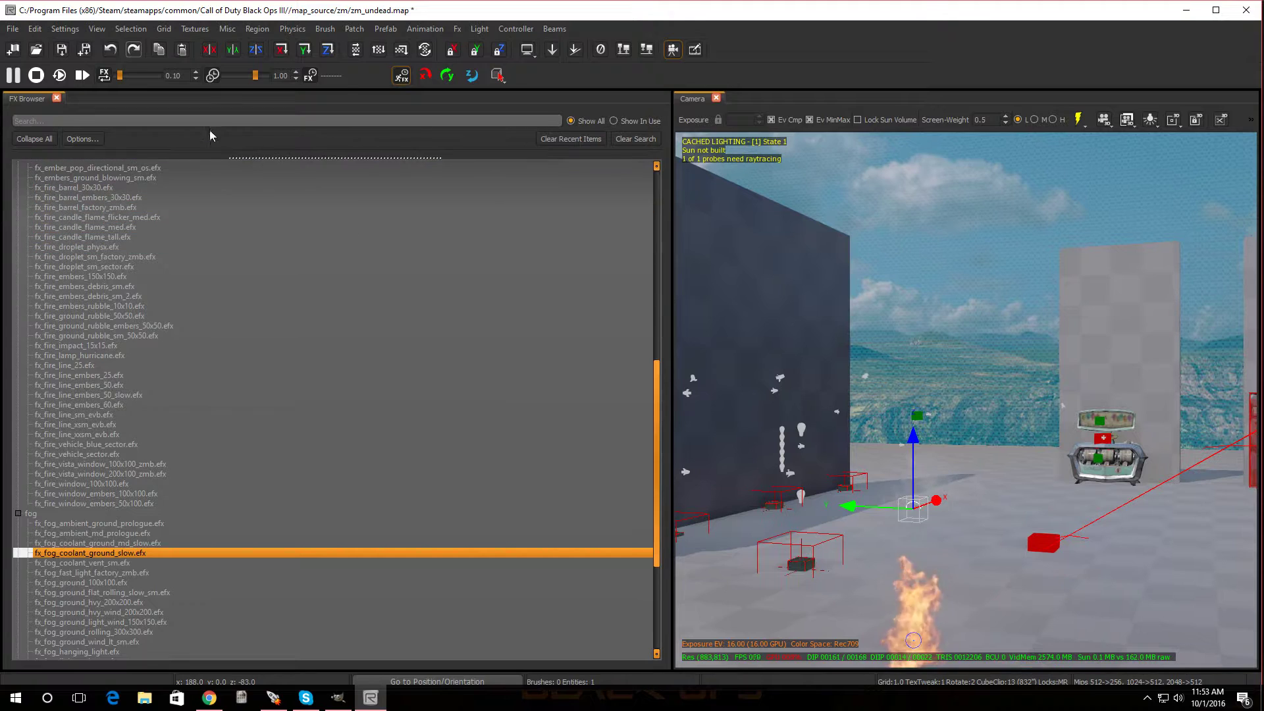
{"action": "left_click", "coordinate": [57, 99]}
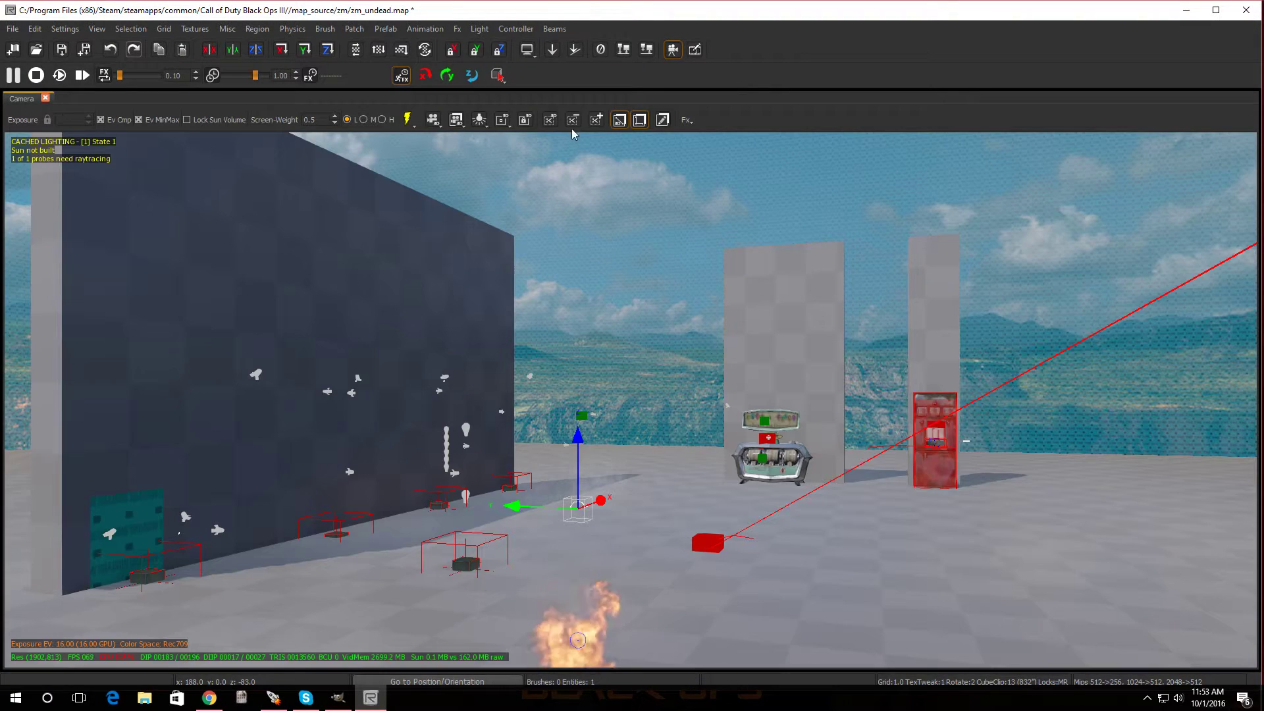
- Open the 2D grid view beside the camera view and switch it to the XY Top projection
{"action": "right_click", "coordinate": [767, 75]}
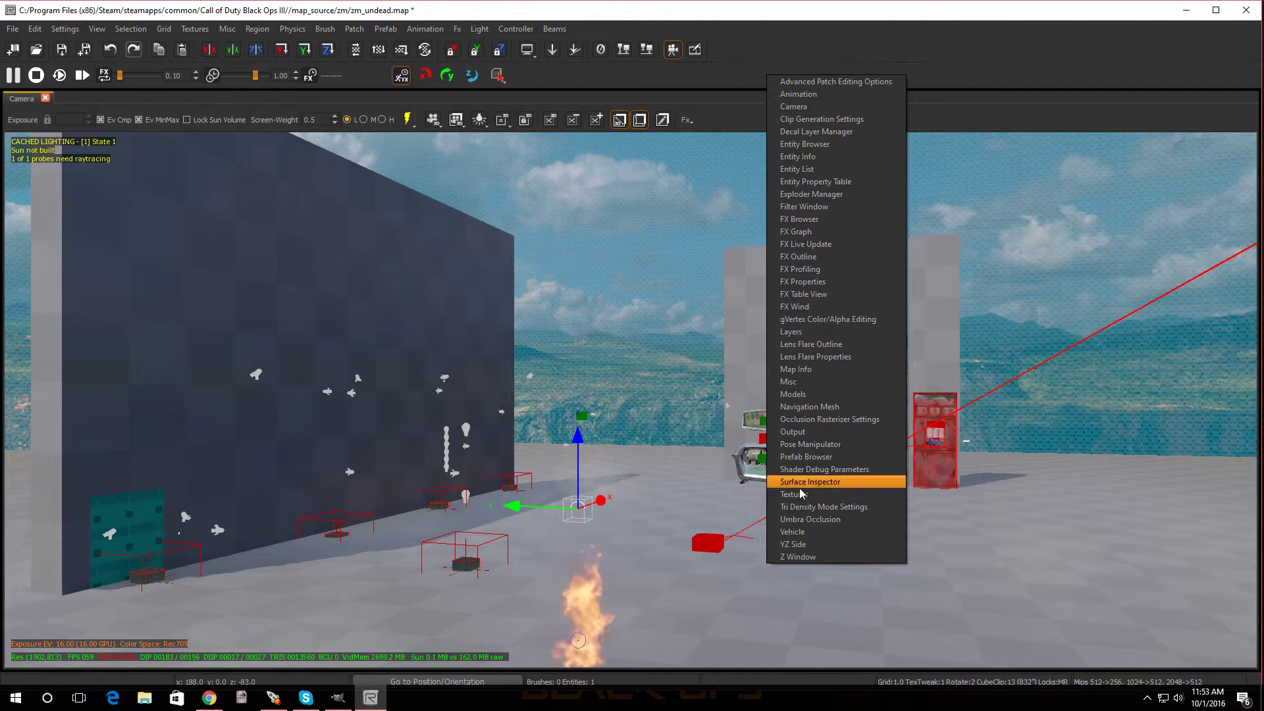
{"action": "left_click", "coordinate": [794, 545]}
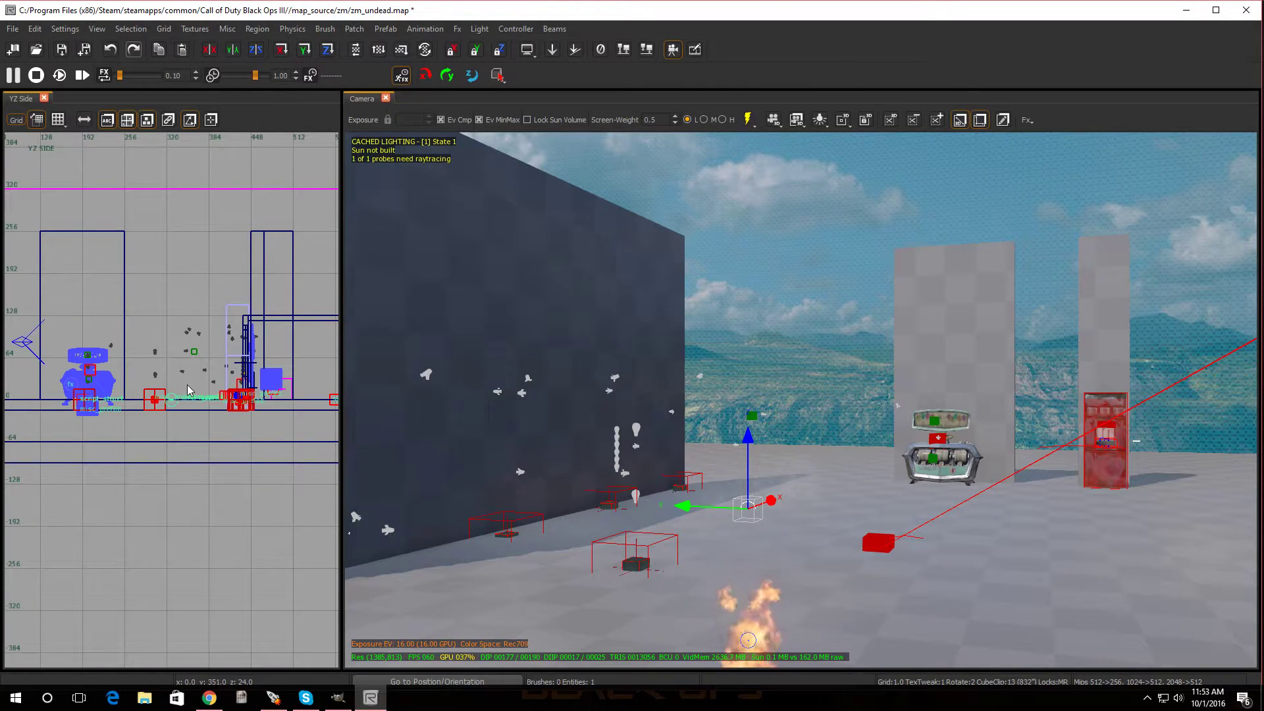
{"action": "key", "text": "ctrl+Tab"}
{"action": "key", "text": "ctrl+Tab"}
{"action": "key", "text": "ctrl+Tab"}
{"action": "key", "text": "ctrl+Tab"}
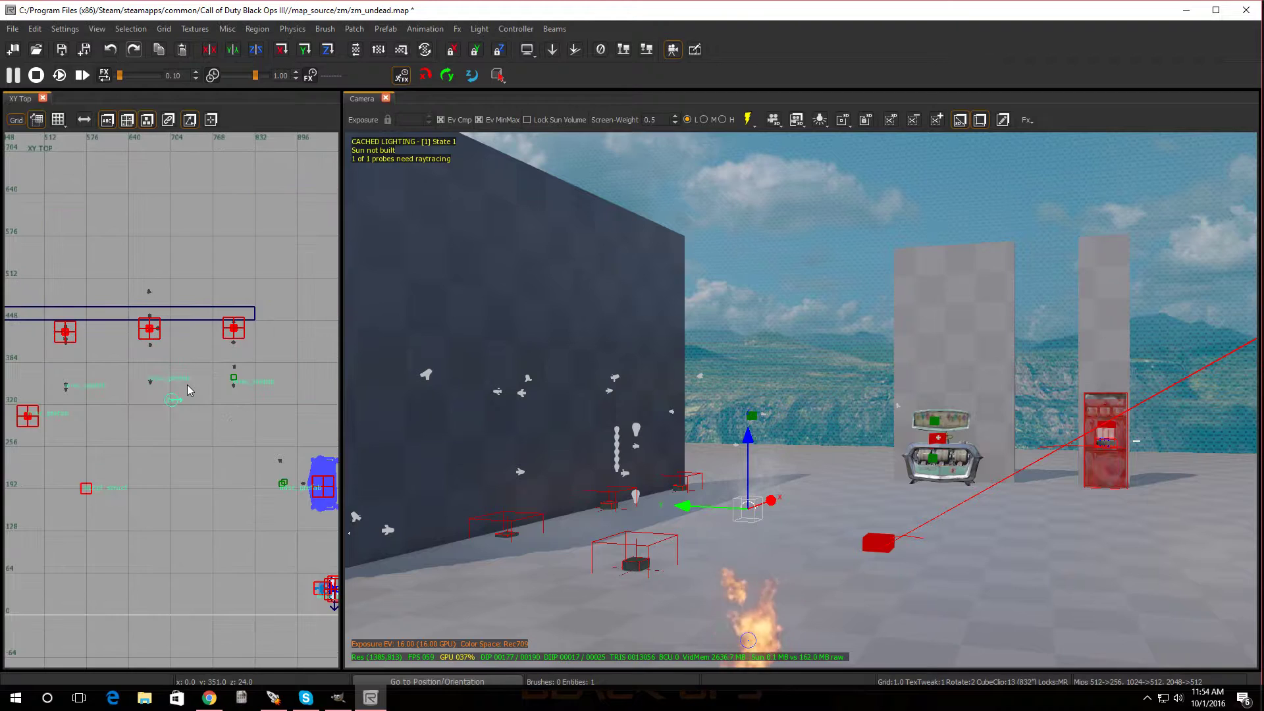
{"action": "scroll", "coordinate": [193, 427], "scroll_direction": "down", "scroll_amount": 2}
{"action": "scroll", "coordinate": [193, 432], "scroll_direction": "up", "scroll_amount": 2}
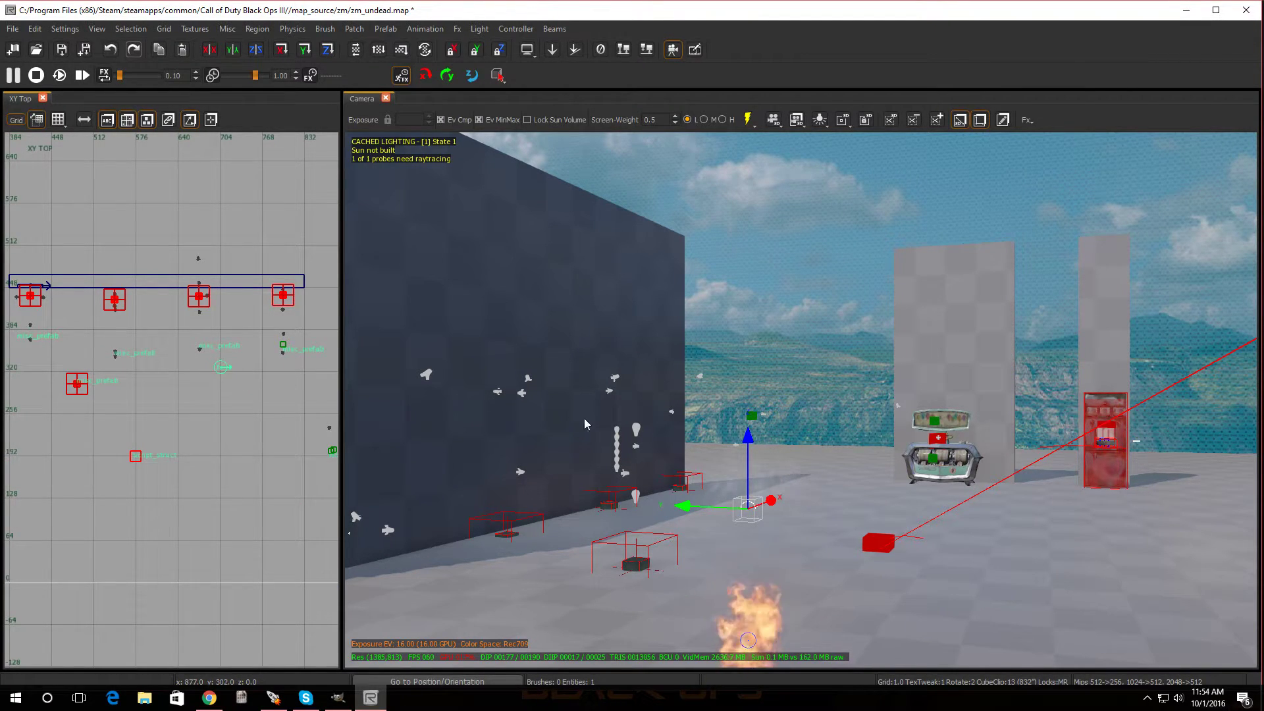
- Select only the fog effect in the XY Top view and move it onto the fire effect at X 318, Y 185
{"action": "key", "text": "Escape"}
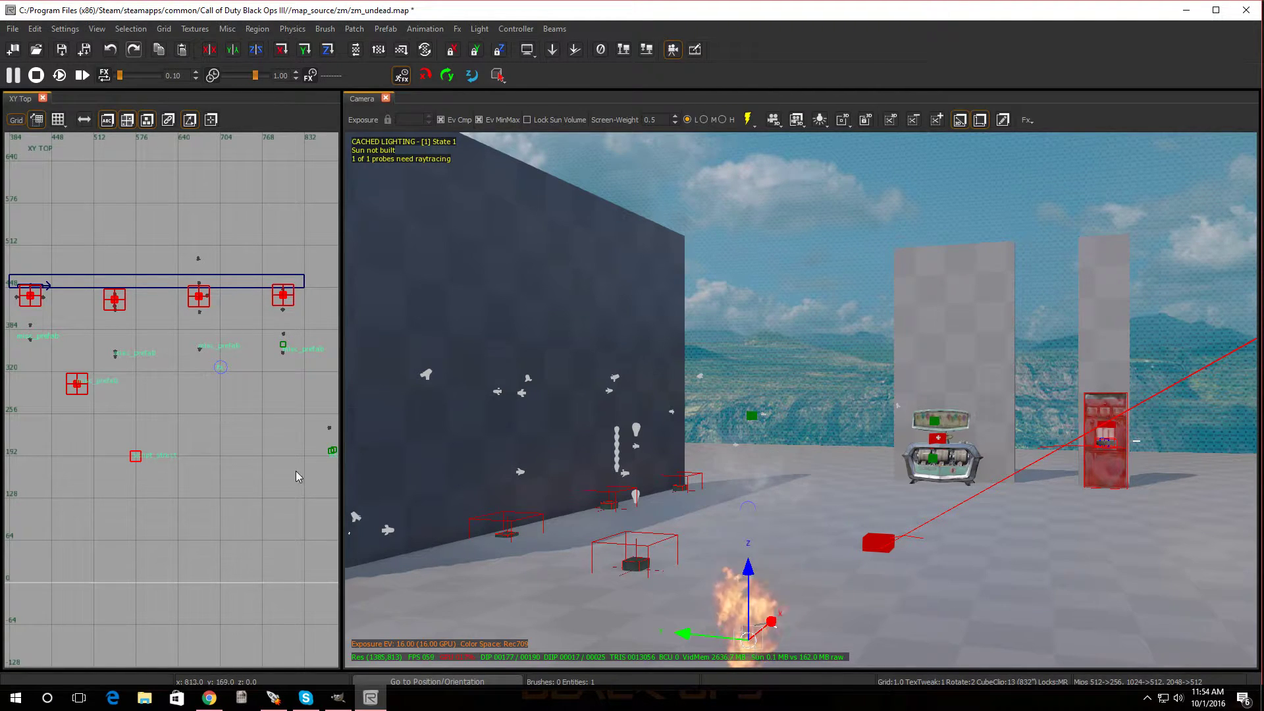
{"action": "scroll", "coordinate": [279, 494], "scroll_direction": "down", "scroll_amount": 3}
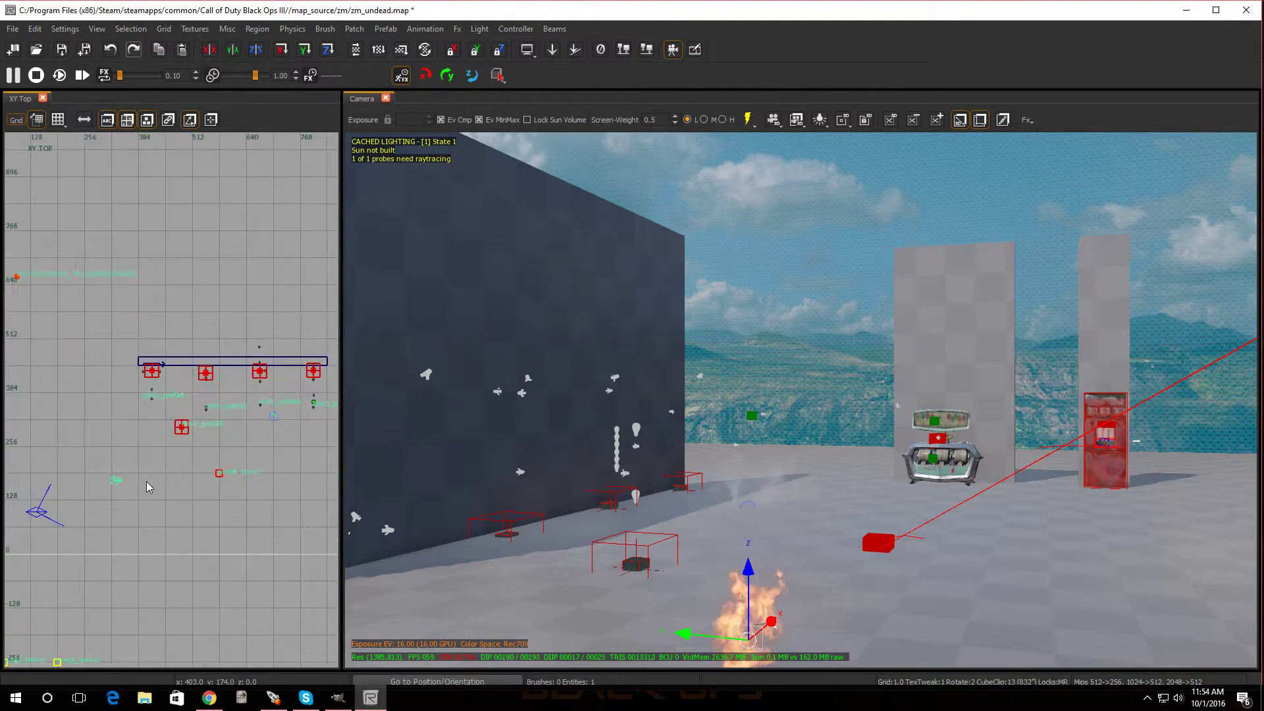
{"action": "scroll", "coordinate": [259, 426], "scroll_direction": "up", "scroll_amount": 1}
{"action": "key", "text": "Escape"}
{"action": "left_click", "coordinate": [278, 412], "text": "shift"}
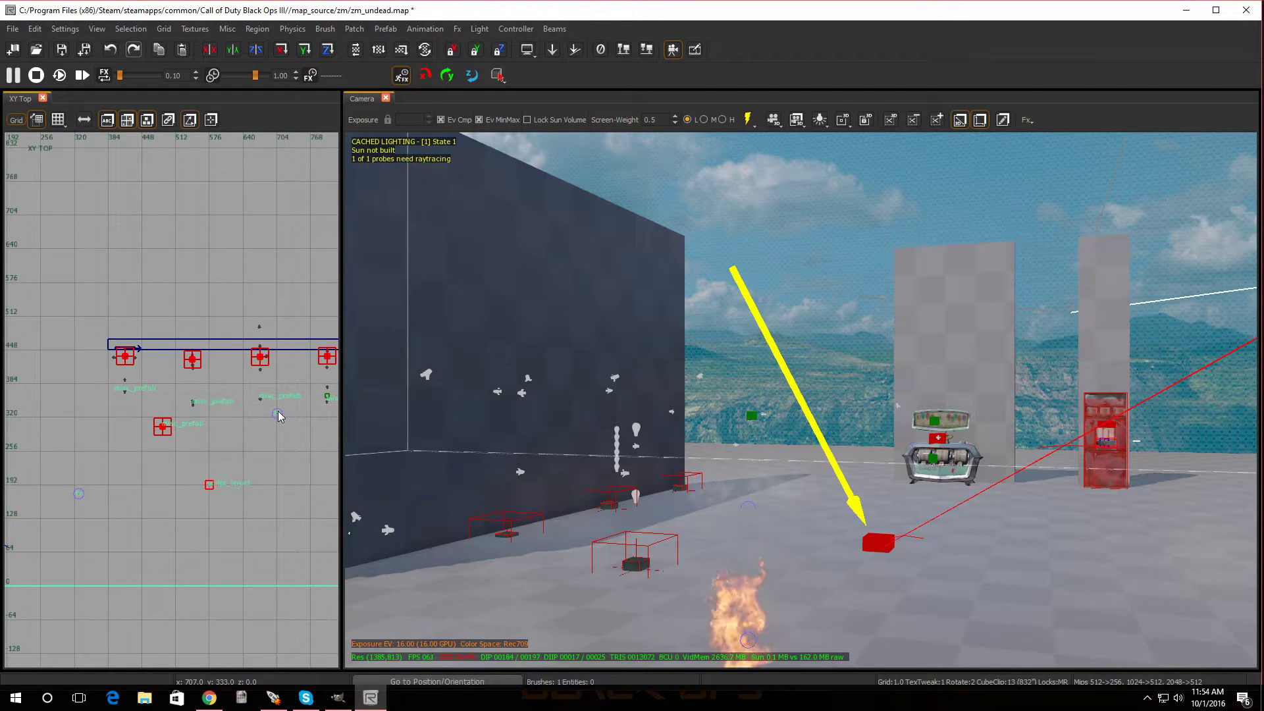
{"action": "key", "text": "Escape"}
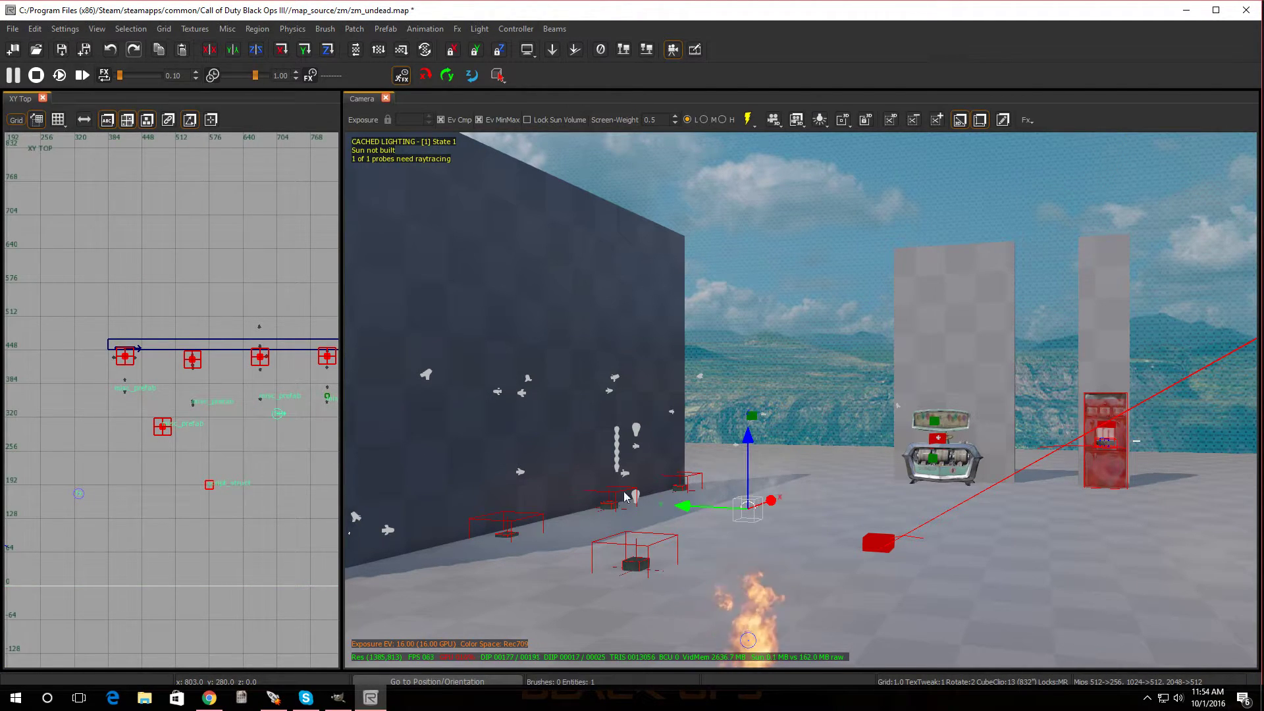
{"action": "left_click_drag", "start_coordinate": [280, 414], "coordinate": [160, 475]}
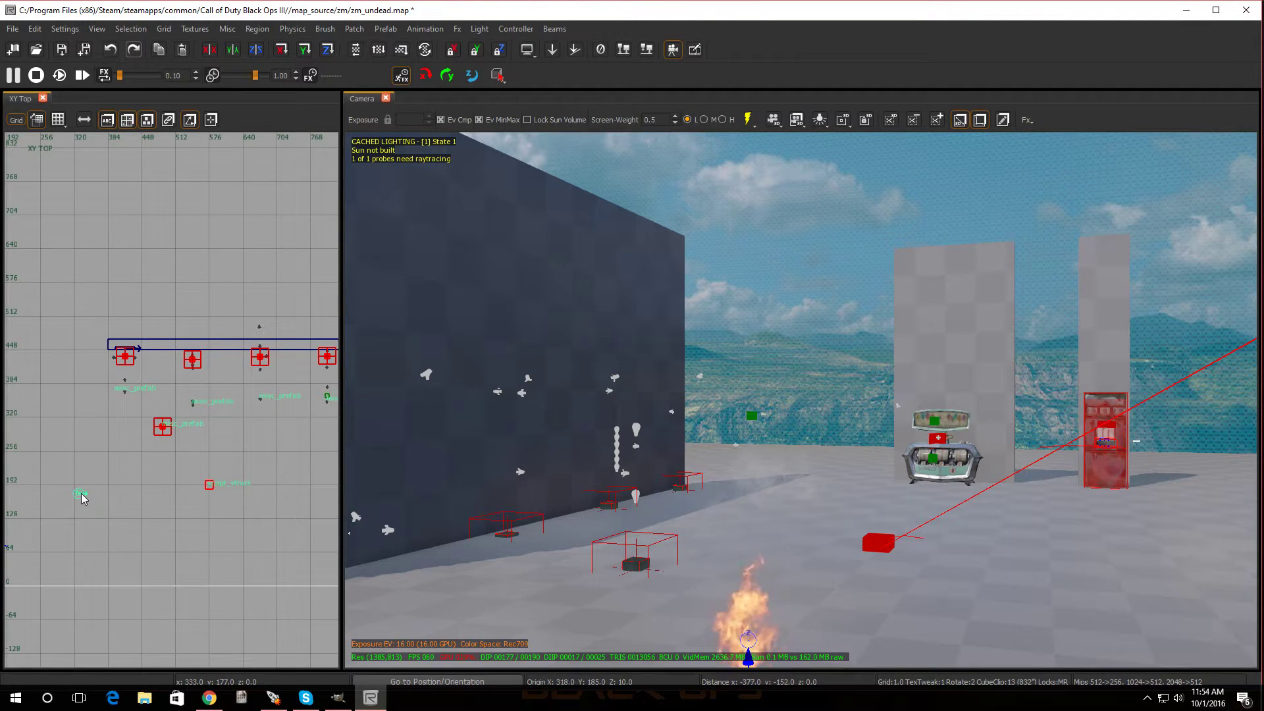
- Deselect the fog effect, toggle the lighting preview off and on, and examine the fog's former location in the camera view
{"action": "right_click_drag", "start_coordinate": [815, 488], "coordinate": [592, 499]}
{"action": "key", "text": "Escape"}
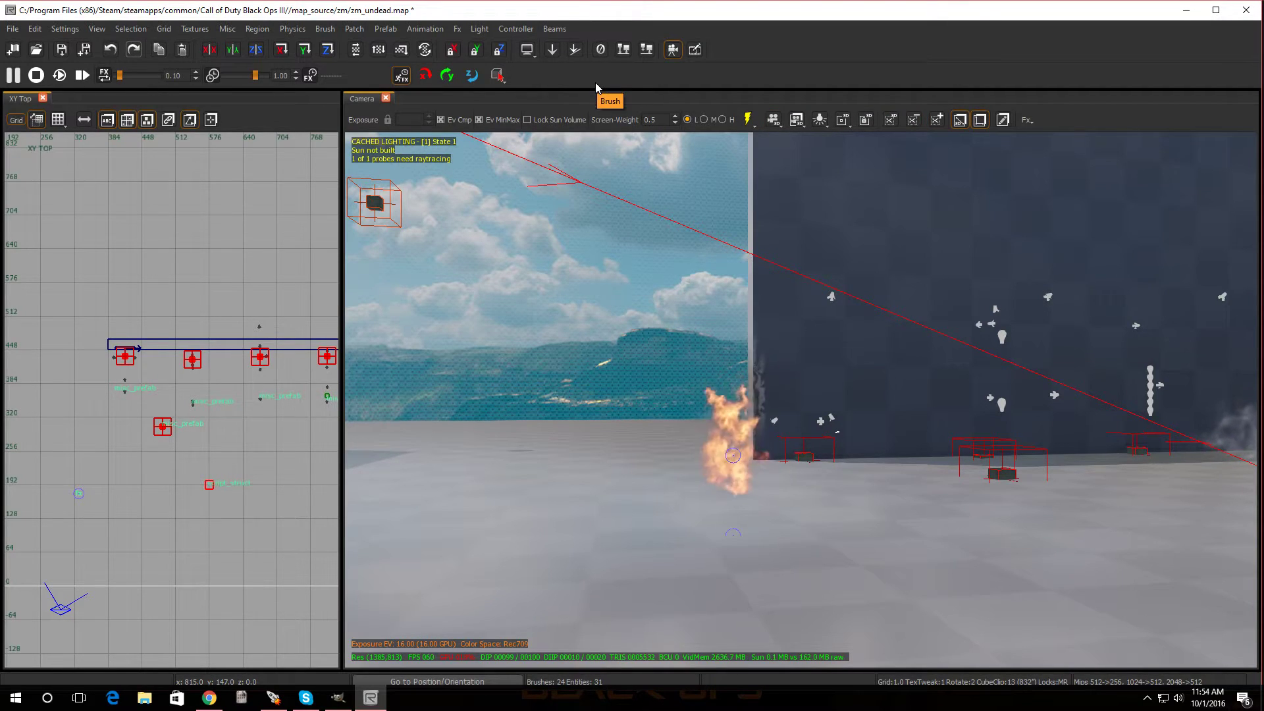
{"action": "key", "text": "F8"}
{"action": "key", "text": "F8"}
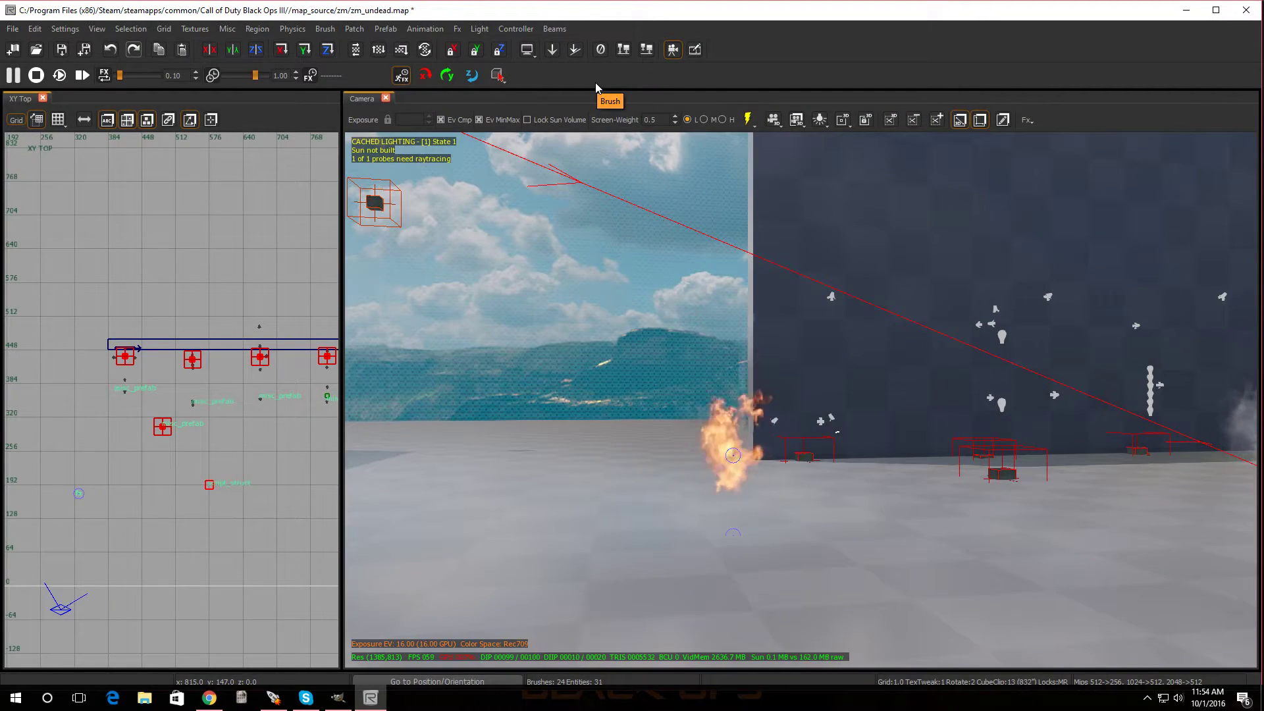
{"action": "key", "text": "w"}
{"action": "right_click_drag", "start_coordinate": [914, 334], "coordinate": [1040, 334]}
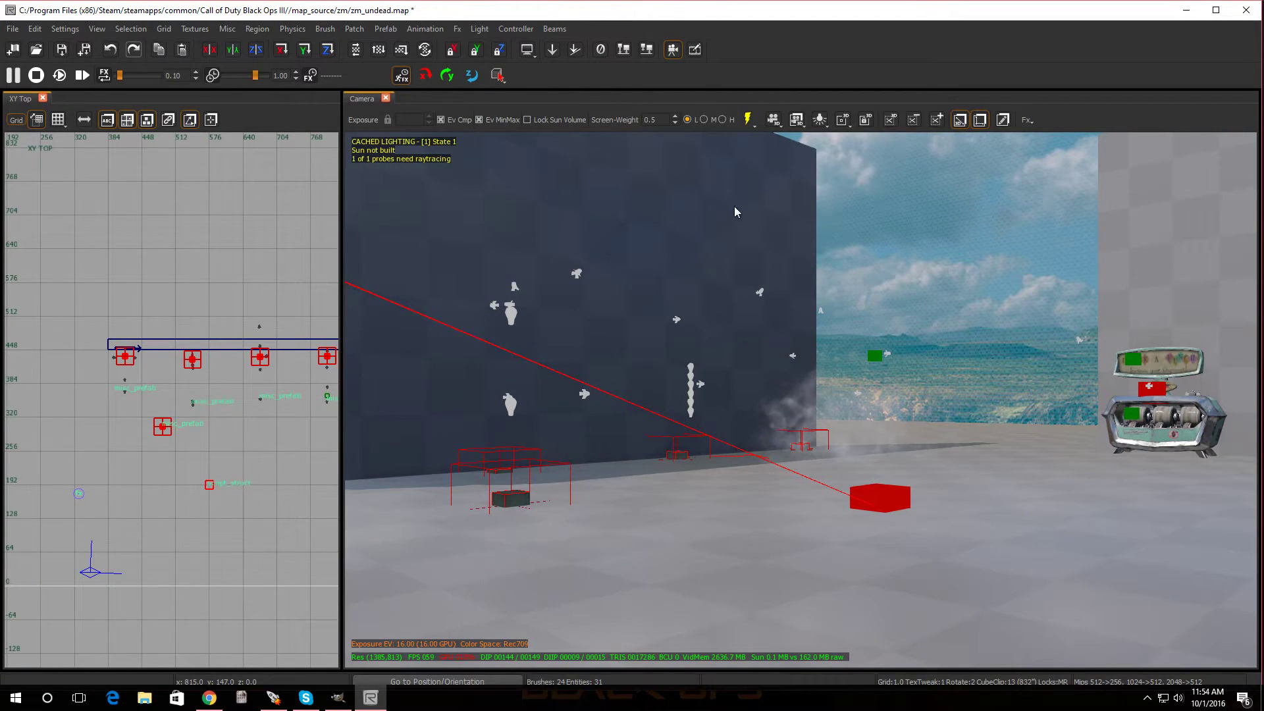
- Turn Fx Rendering Enabled off and back on for the camera view
{"action": "left_click", "coordinate": [1025, 120]}
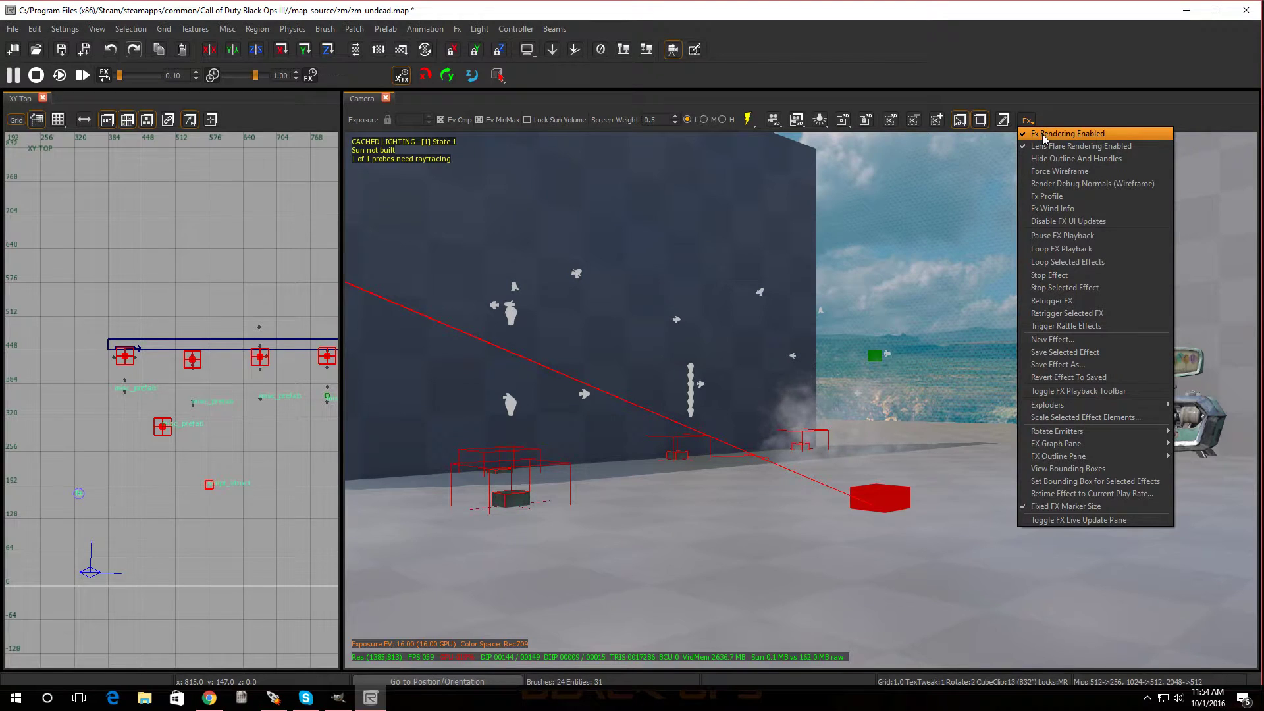
{"action": "left_click", "coordinate": [1044, 134]}
{"action": "left_click", "coordinate": [1027, 120]}
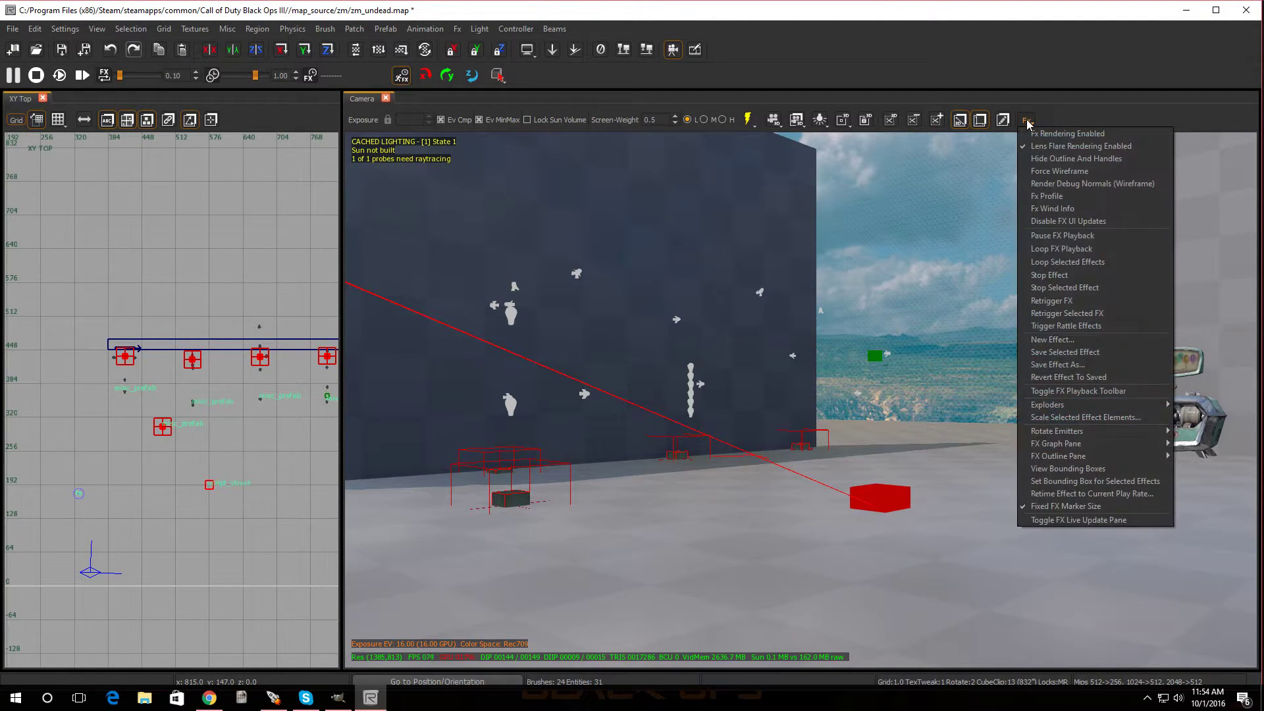
{"action": "left_click", "coordinate": [1036, 135]}
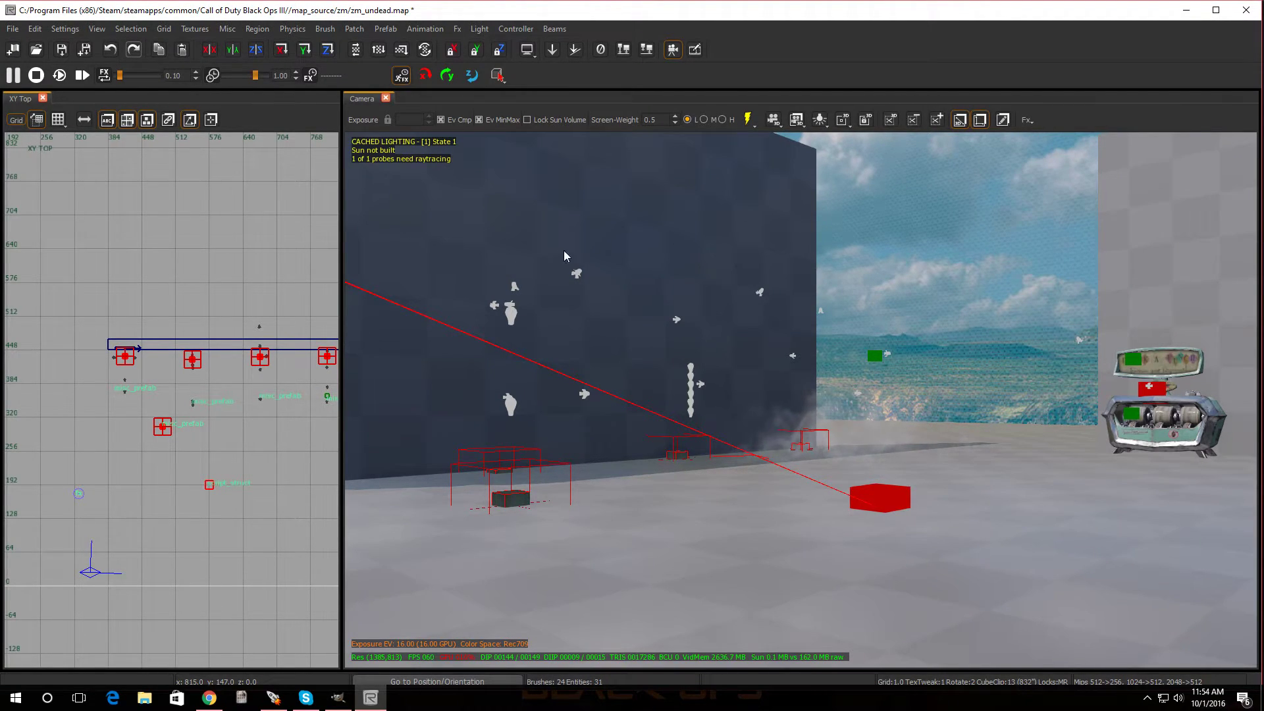
- Raise the fog effect to Z 34 at the fire effect's position and deselect it
{"action": "mouse_move", "coordinate": [533, 427]}
{"action": "right_mouse_down"}
{"action": "mouse_move", "coordinate": [503, 454]}
{"action": "mouse_move", "coordinate": [518, 453]}
{"action": "right_mouse_up"}
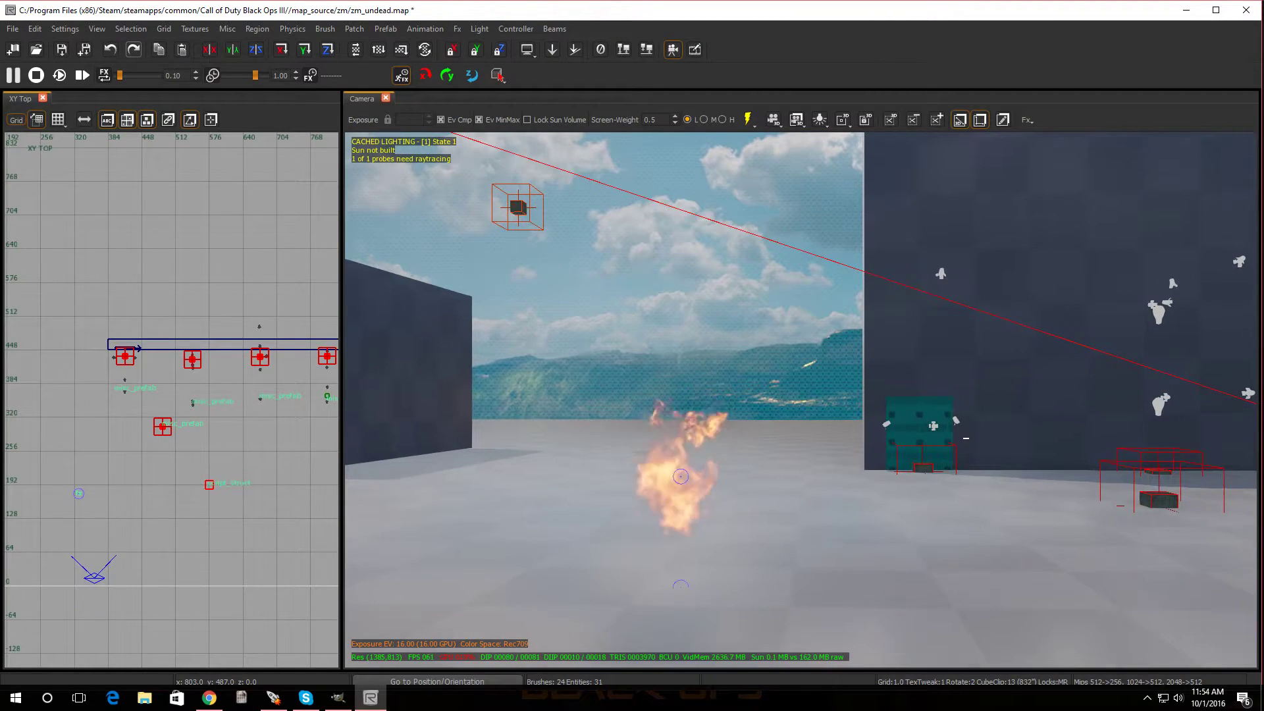
{"action": "left_click", "coordinate": [682, 584]}
{"action": "left_click_drag", "start_coordinate": [691, 518], "coordinate": [691, 407]}
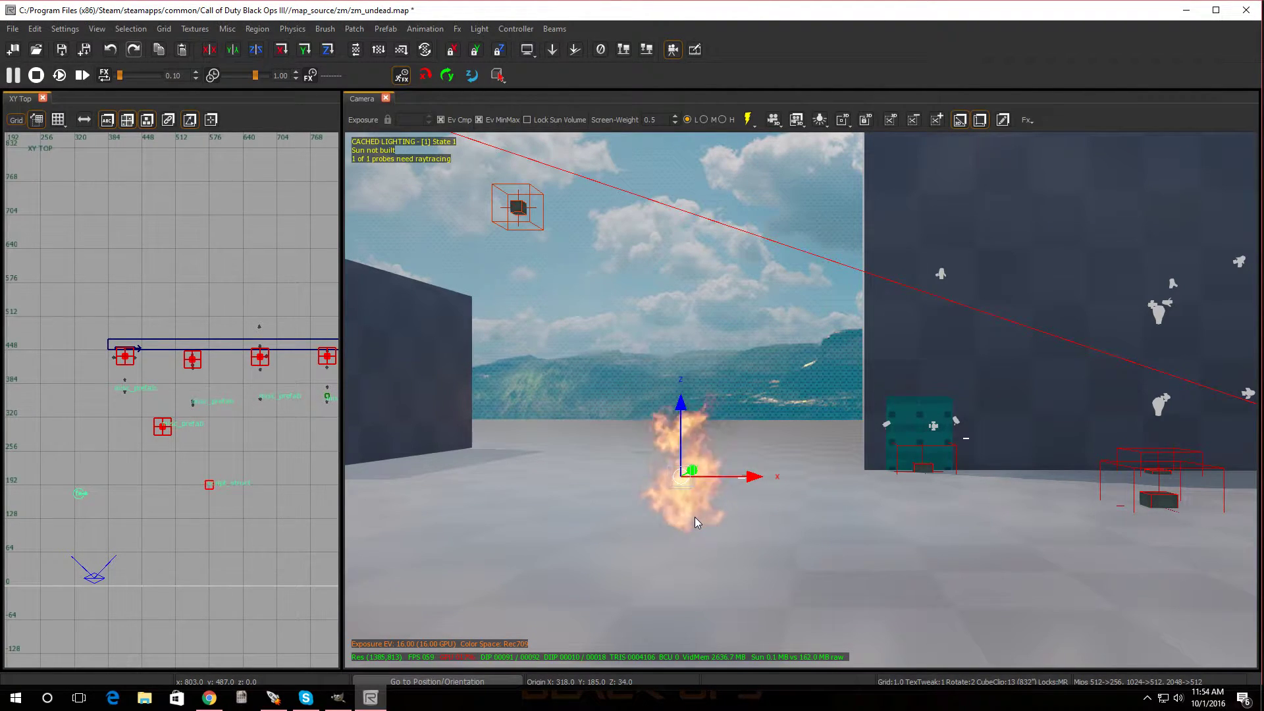
{"action": "key", "text": "Escape"}
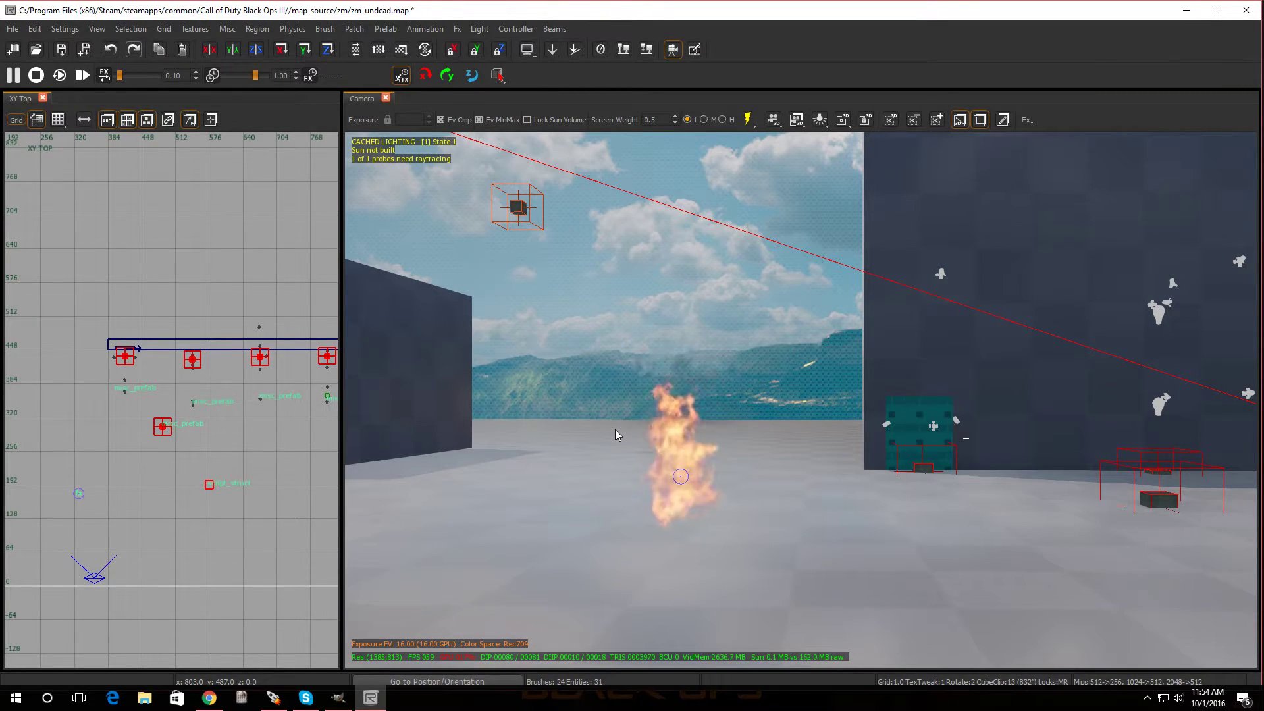
- Toggle the lighting preview off and on and inspect the smoke by the wall and the burning fire up close
{"action": "key", "text": "F8"}
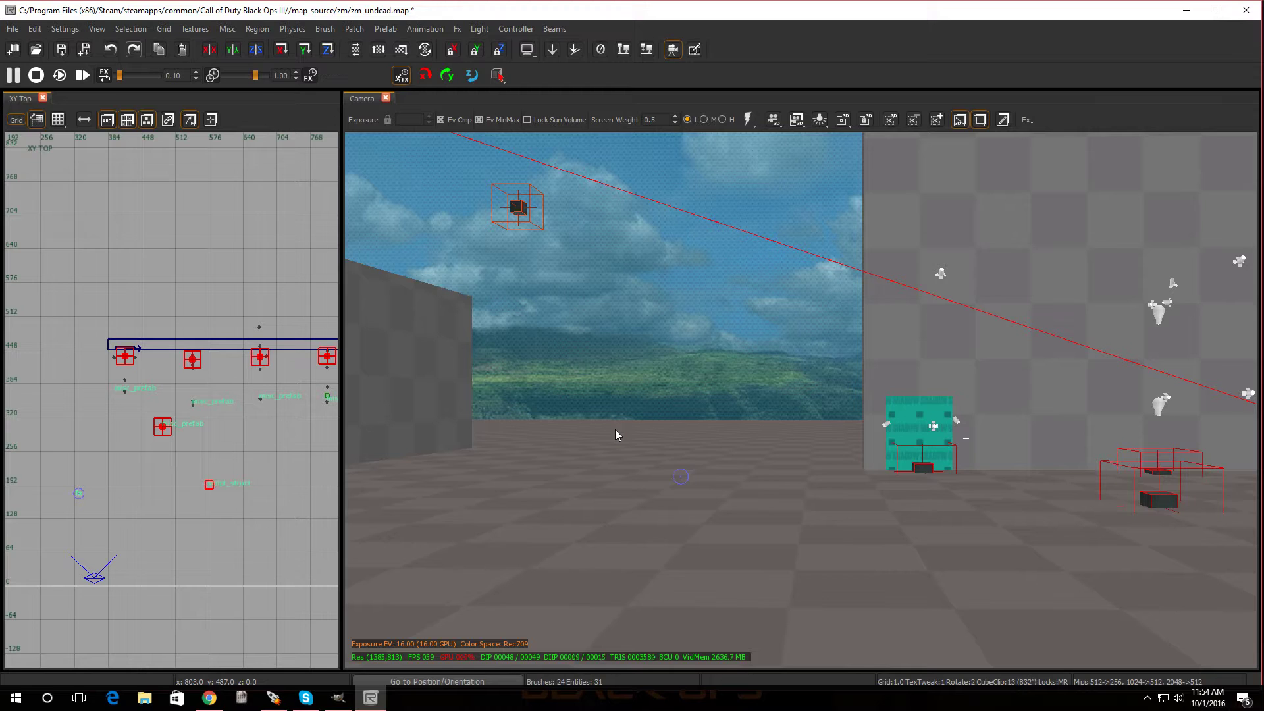
{"action": "key", "text": "F8"}
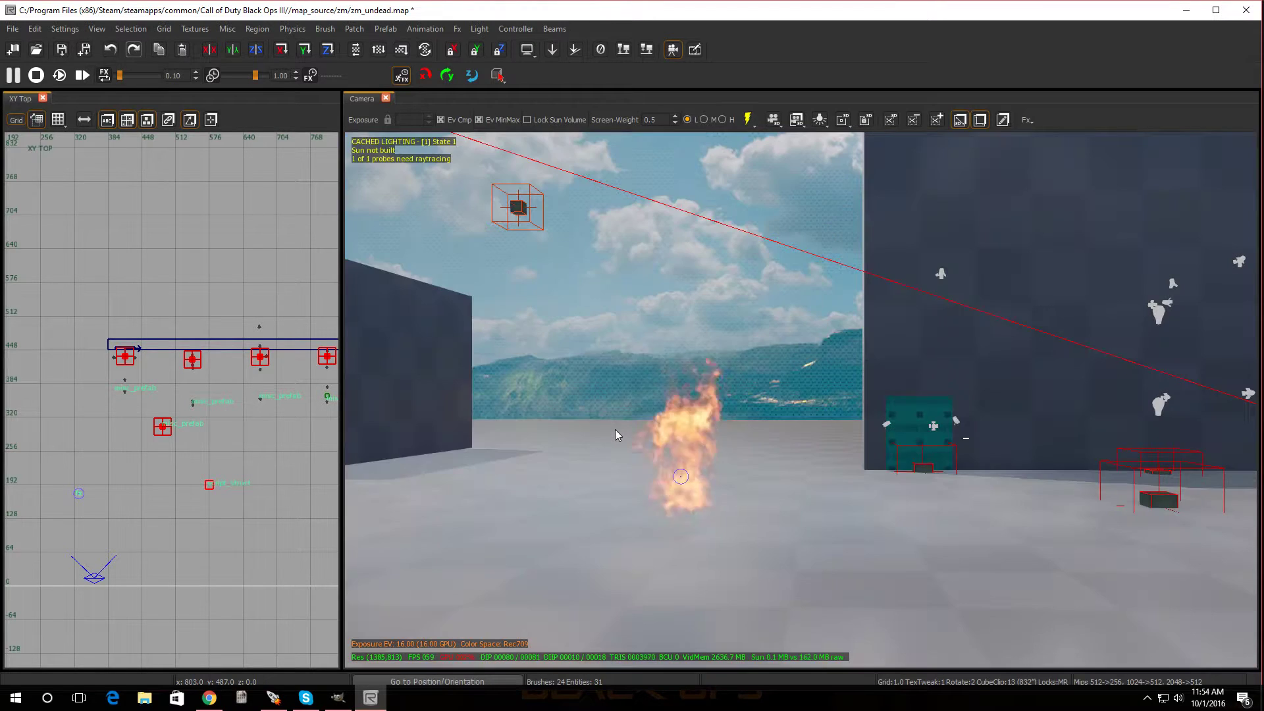
{"action": "mouse_move", "coordinate": [677, 454]}
{"action": "right_mouse_down"}
{"action": "mouse_move", "coordinate": [849, 454]}
{"action": "mouse_move", "coordinate": [731, 471]}
{"action": "mouse_move", "coordinate": [680, 502]}
{"action": "right_mouse_up"}
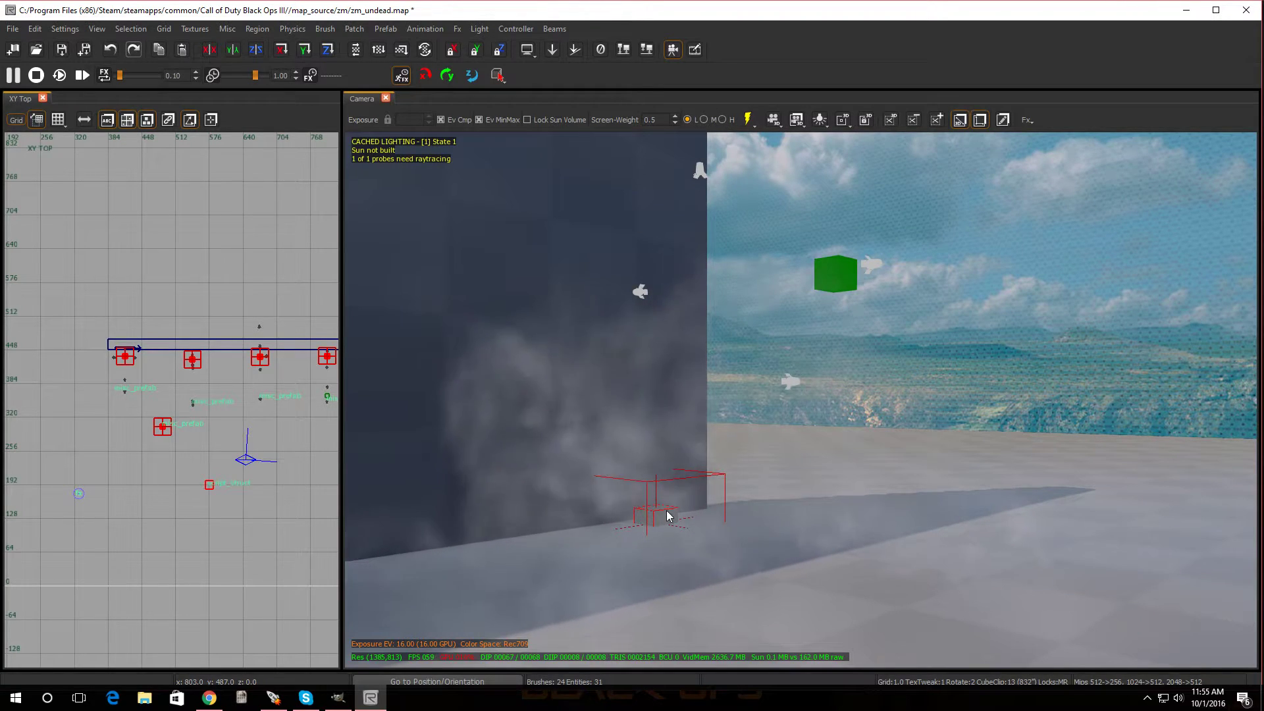
{"action": "left_click", "coordinate": [668, 516]}
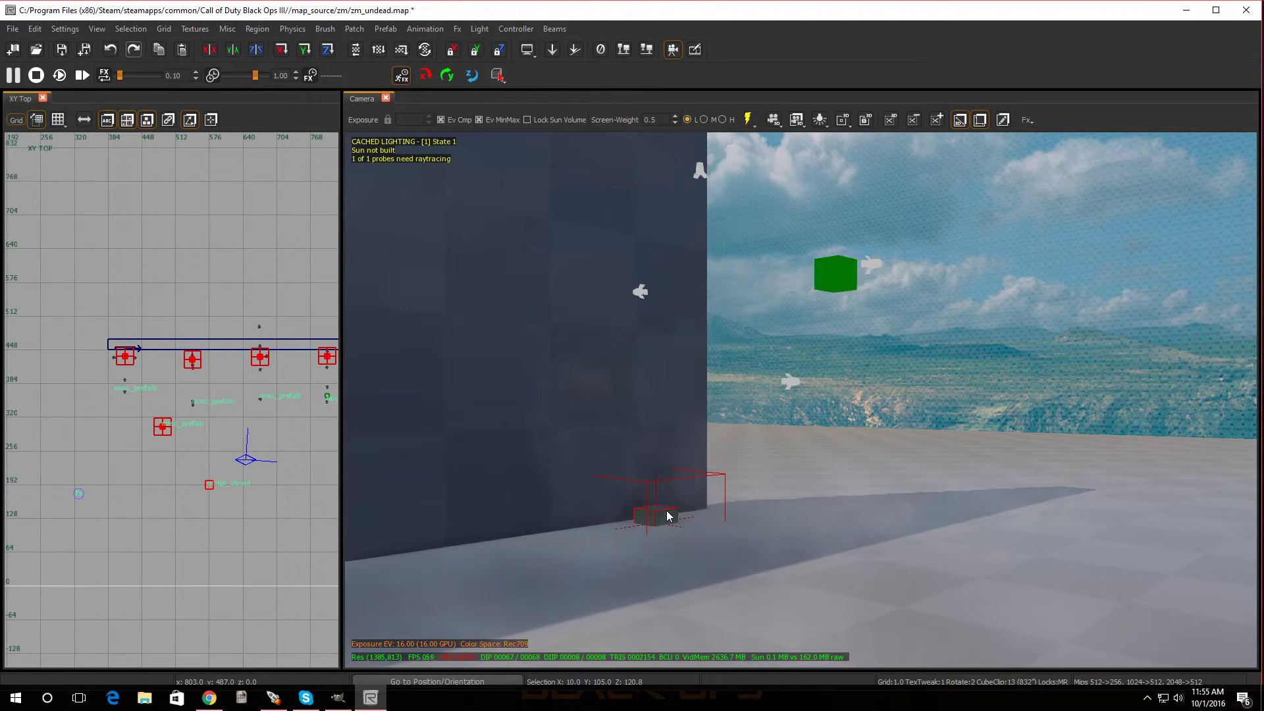
{"action": "mouse_move", "coordinate": [668, 517]}
{"action": "right_mouse_down"}
{"action": "mouse_move", "coordinate": [527, 513]}
{"action": "mouse_move", "coordinate": [648, 510]}
{"action": "mouse_move", "coordinate": [691, 567]}
{"action": "mouse_move", "coordinate": [669, 573]}
{"action": "right_mouse_up"}
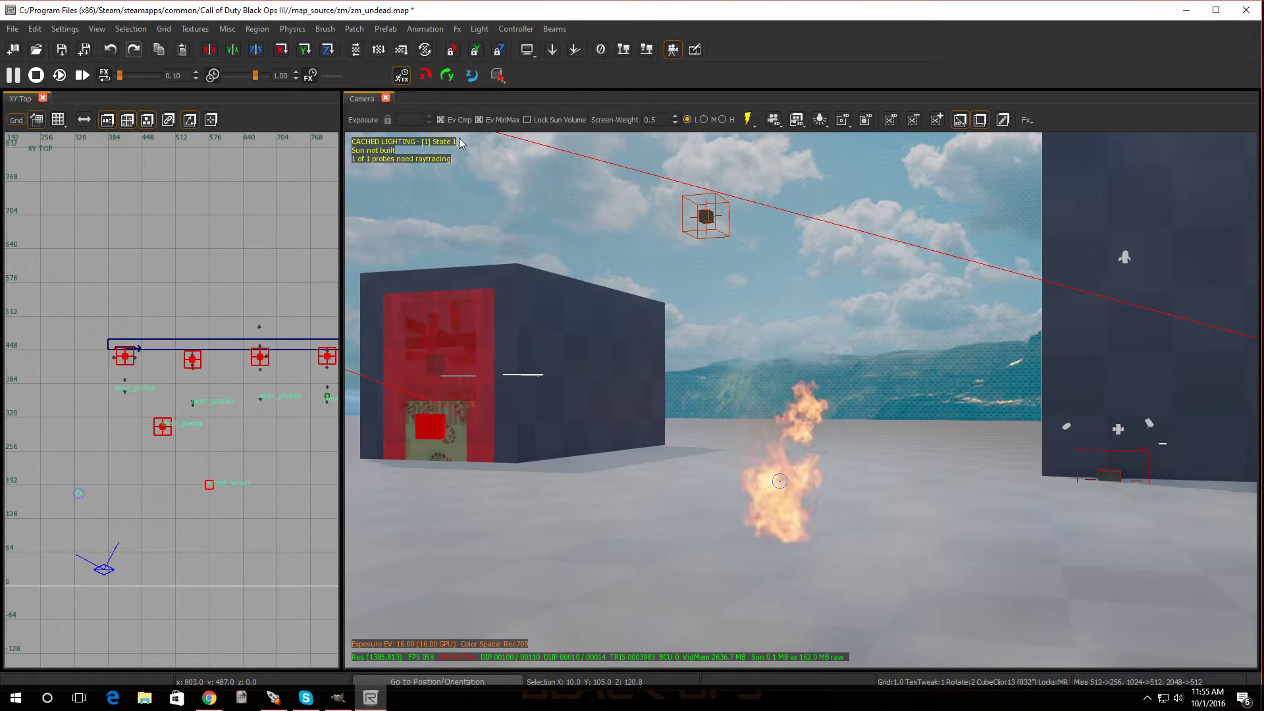
- Retrigger the FX in the camera view and look at the fire and fog together
{"action": "left_click", "coordinate": [1026, 120]}
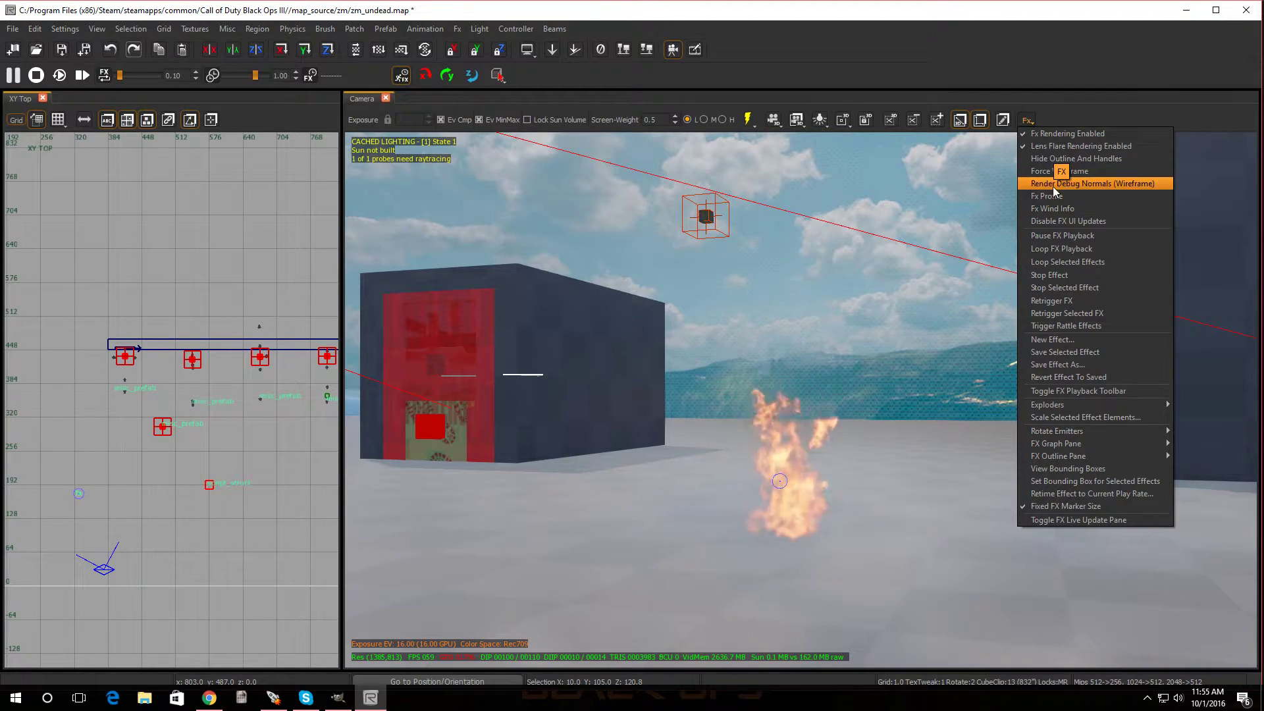
{"action": "left_click", "coordinate": [1078, 300]}
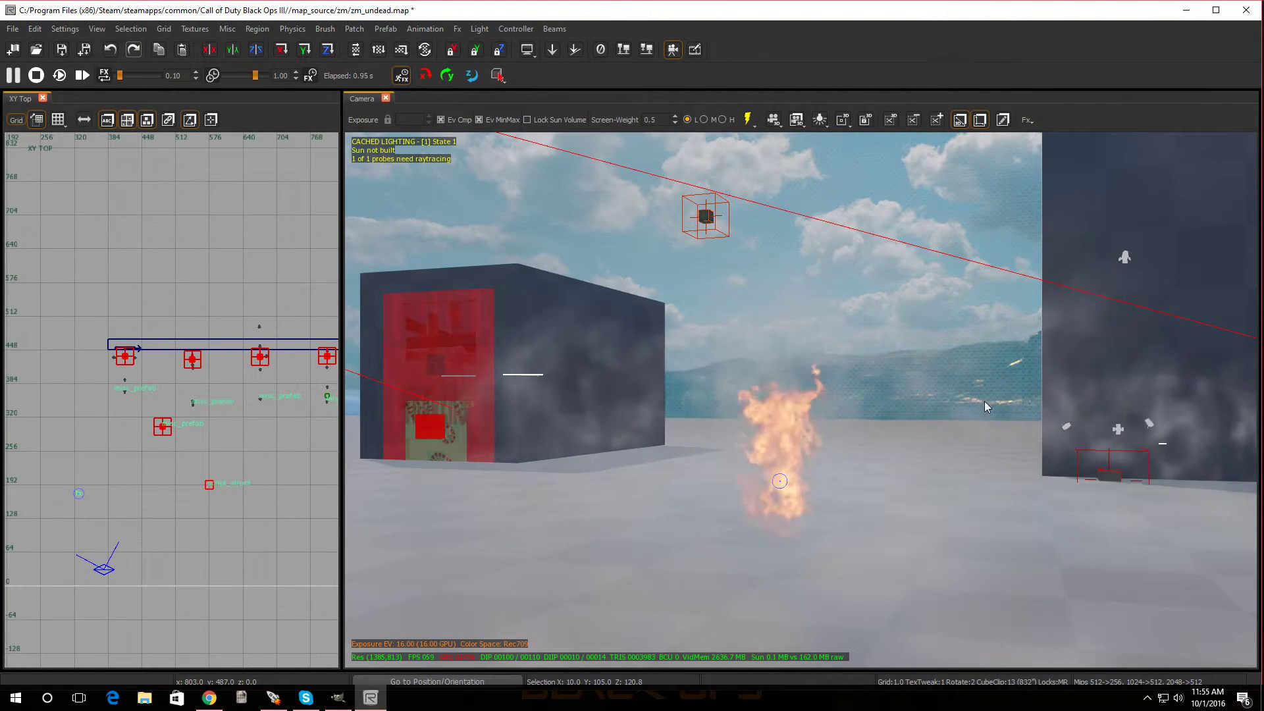
{"action": "right_click_drag", "start_coordinate": [985, 401], "coordinate": [895, 410]}
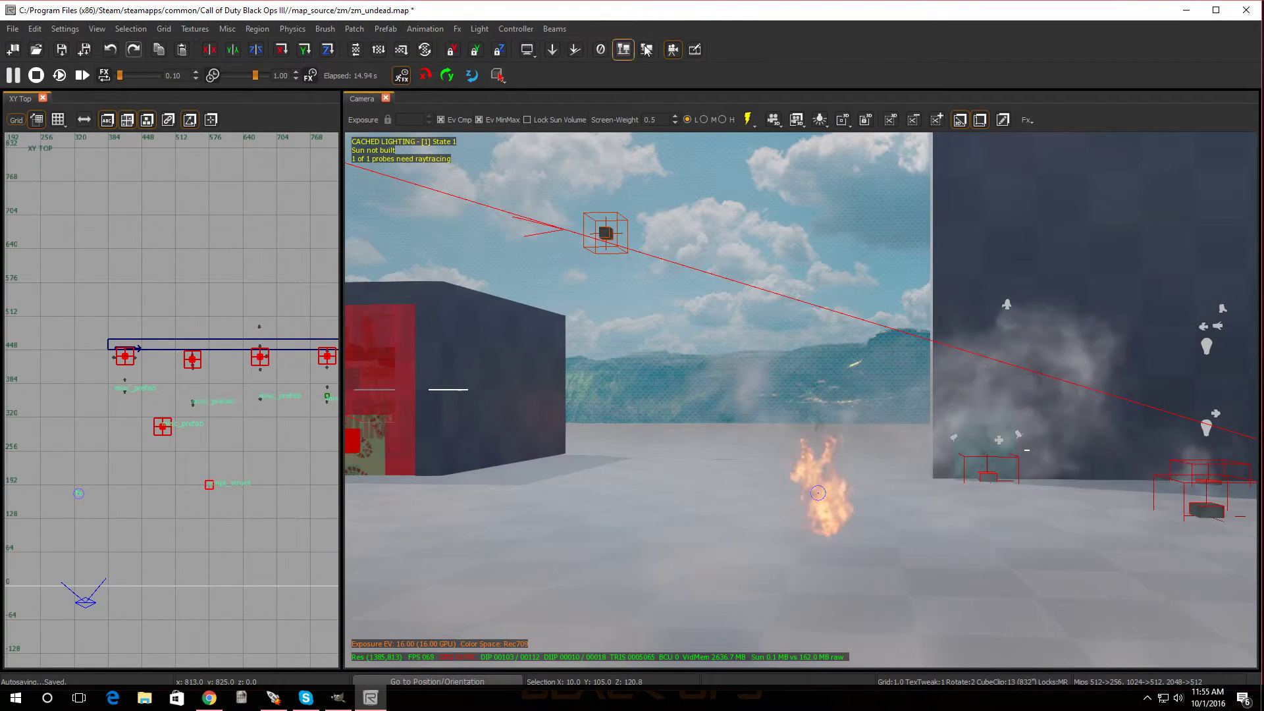
- Reopen the FX Browser alongside the XY Top and camera views
{"action": "right_click", "coordinate": [756, 77]}
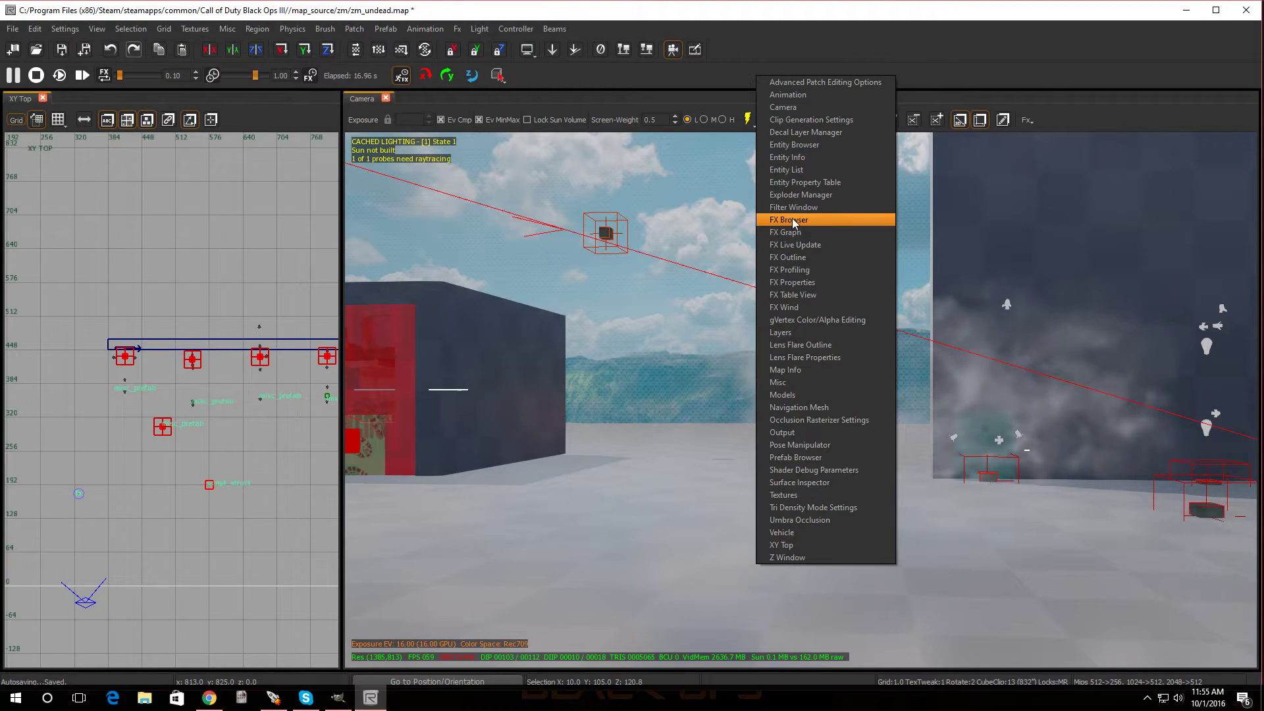
{"action": "left_click", "coordinate": [793, 218]}
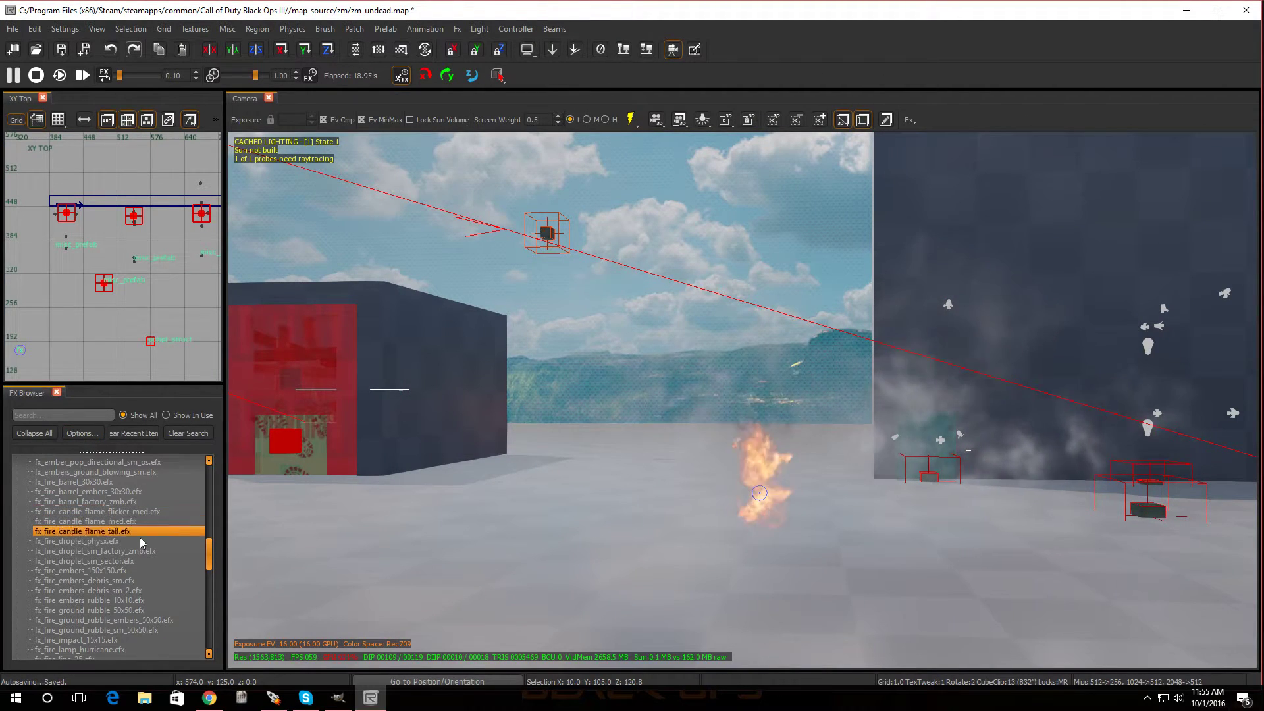
- Place the fx_smk_barrel_30x30.efx effect from the smoke category at the fire in the camera view
{"action": "scroll", "coordinate": [106, 578], "scroll_direction": "down", "scroll_amount": 12}
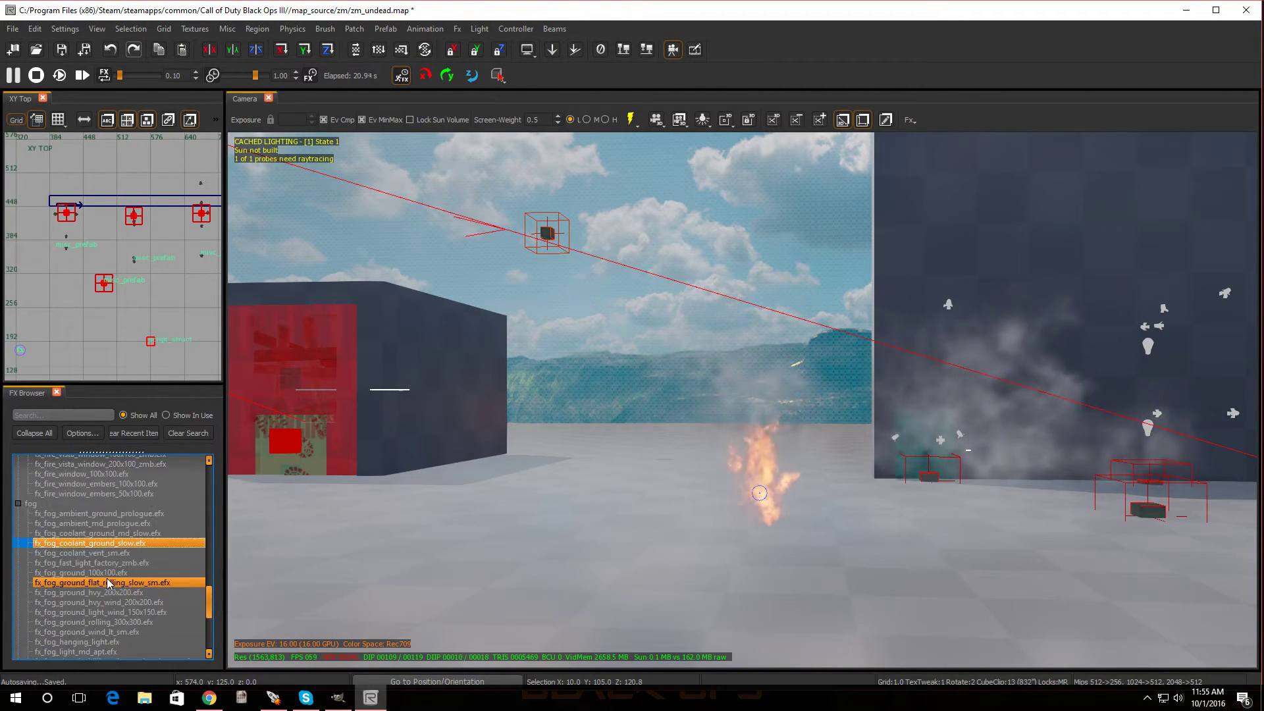
{"action": "scroll", "coordinate": [107, 578], "scroll_direction": "down", "scroll_amount": 4}
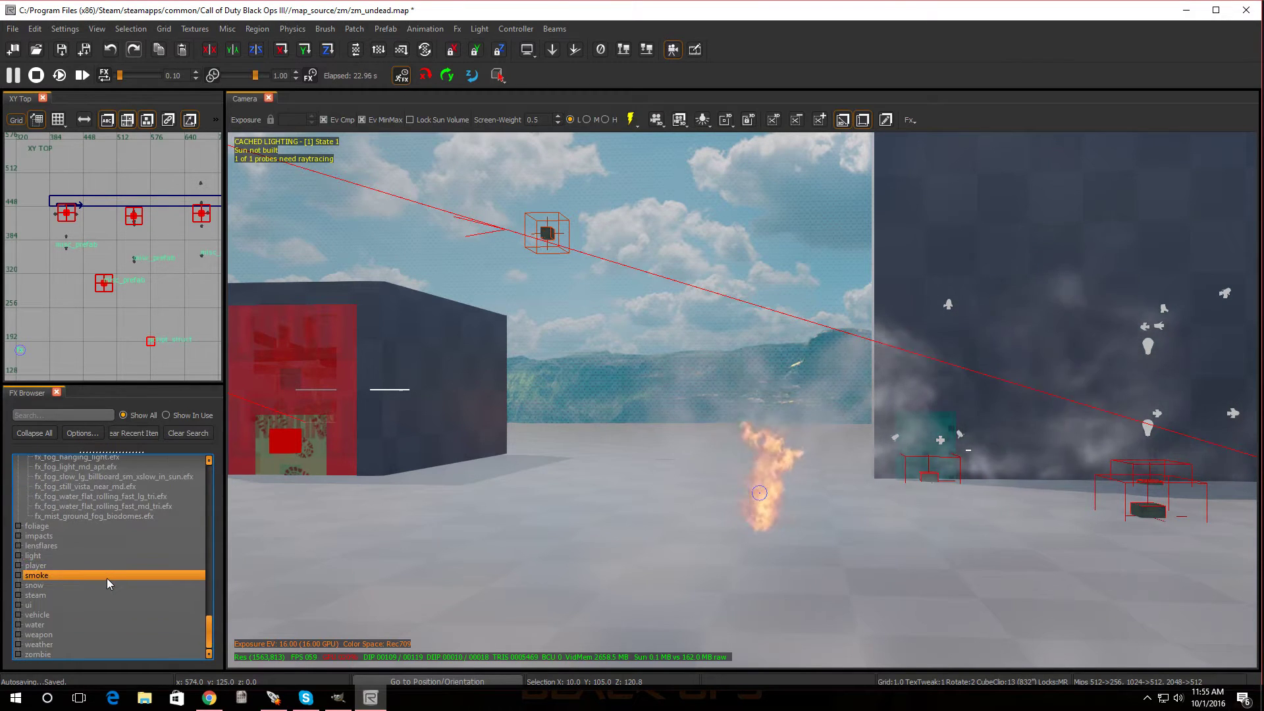
{"action": "left_click", "coordinate": [19, 575]}
{"action": "scroll", "coordinate": [71, 611], "scroll_direction": "down", "scroll_amount": 1}
{"action": "scroll", "coordinate": [71, 611], "scroll_direction": "down", "scroll_amount": 1}
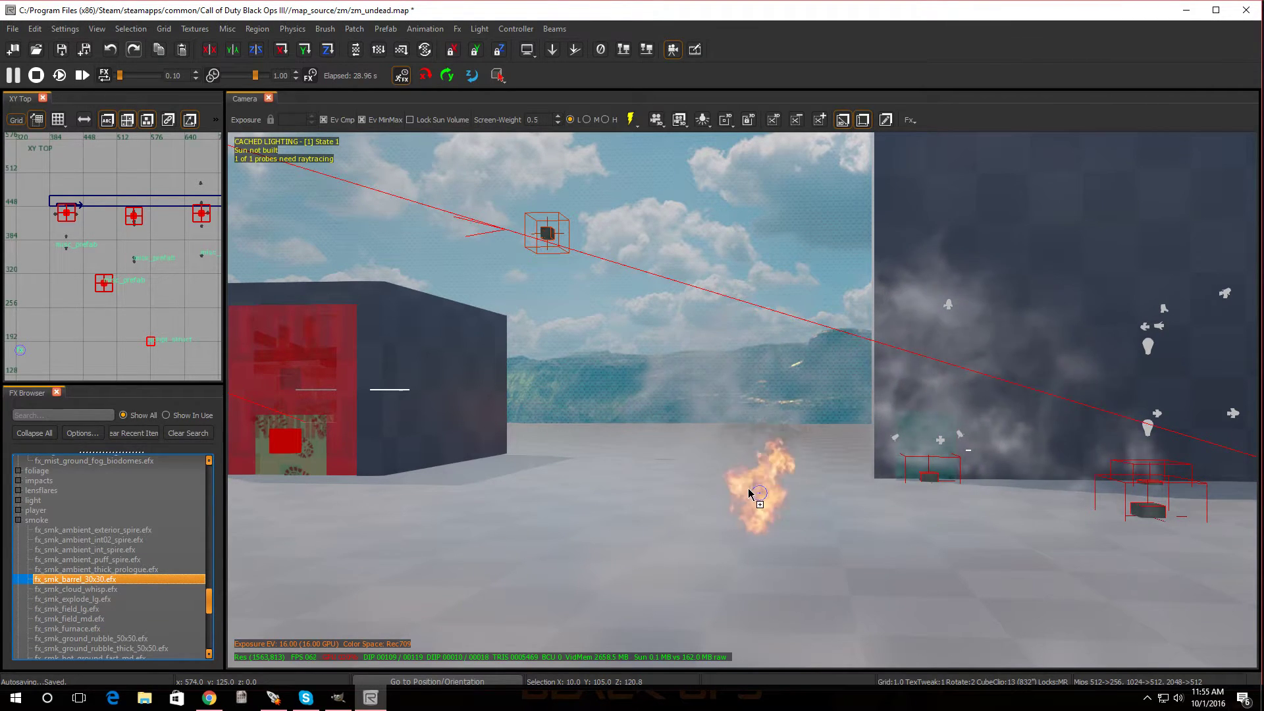
{"action": "left_click_drag", "start_coordinate": [749, 489], "coordinate": [759, 495]}
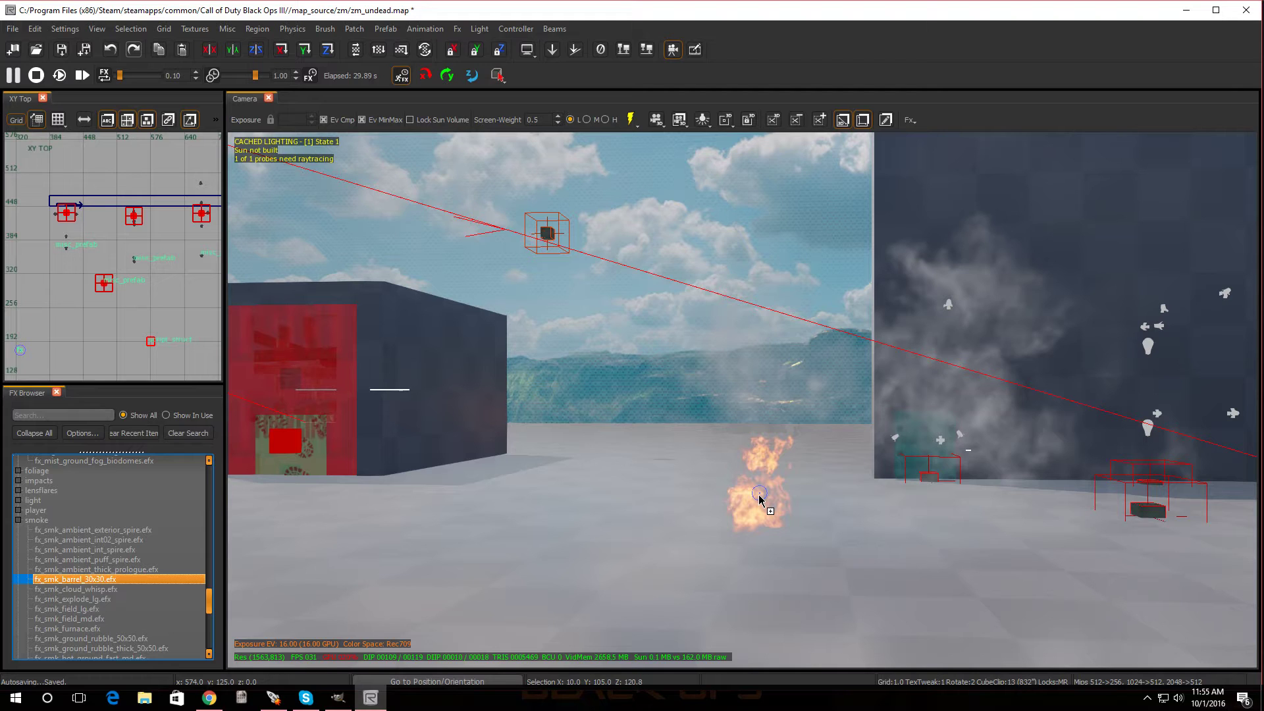
{"action": "left_click_drag", "start_coordinate": [760, 498], "coordinate": [759, 498]}
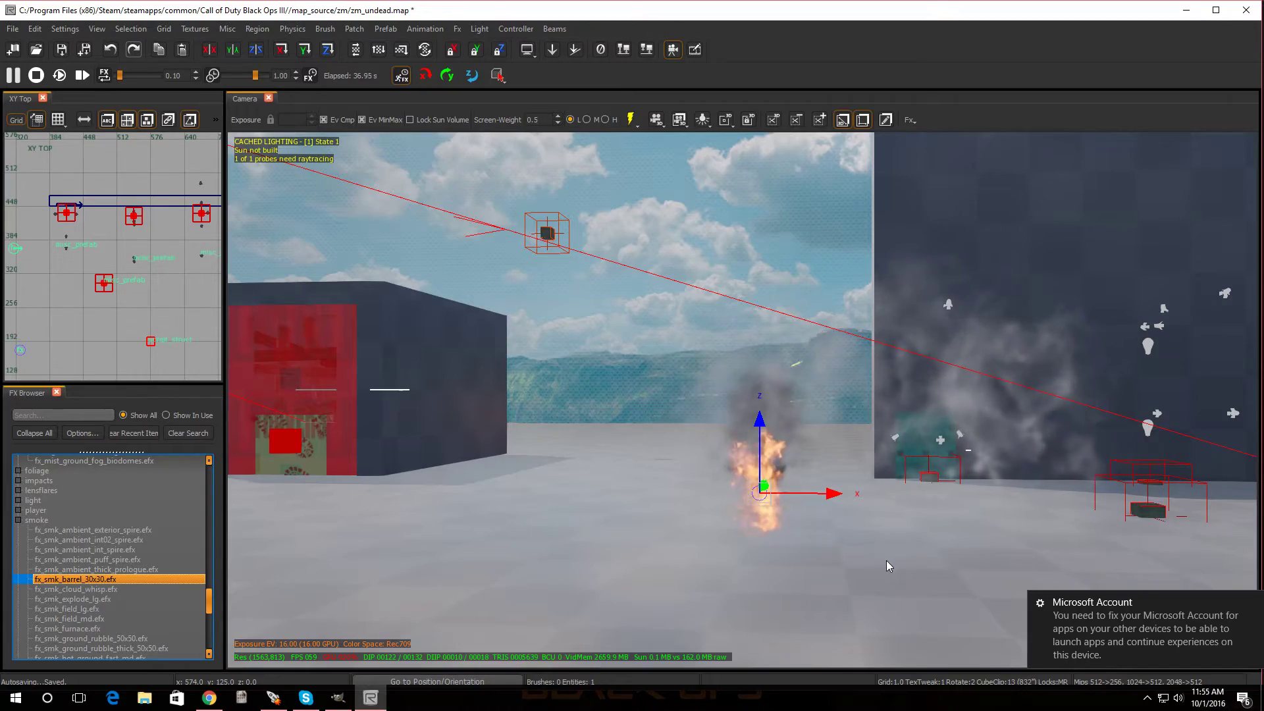
- Move the barrel smoke effect along the Y axis to the fire, at Y 186
{"action": "right_click_drag", "start_coordinate": [886, 559], "coordinate": [849, 556]}
{"action": "mouse_move", "coordinate": [939, 565]}
{"action": "right_mouse_down"}
{"action": "mouse_move", "coordinate": [869, 564]}
{"action": "mouse_move", "coordinate": [939, 565]}
{"action": "right_mouse_up"}
{"action": "left_click_drag", "start_coordinate": [998, 527], "coordinate": [391, 442]}
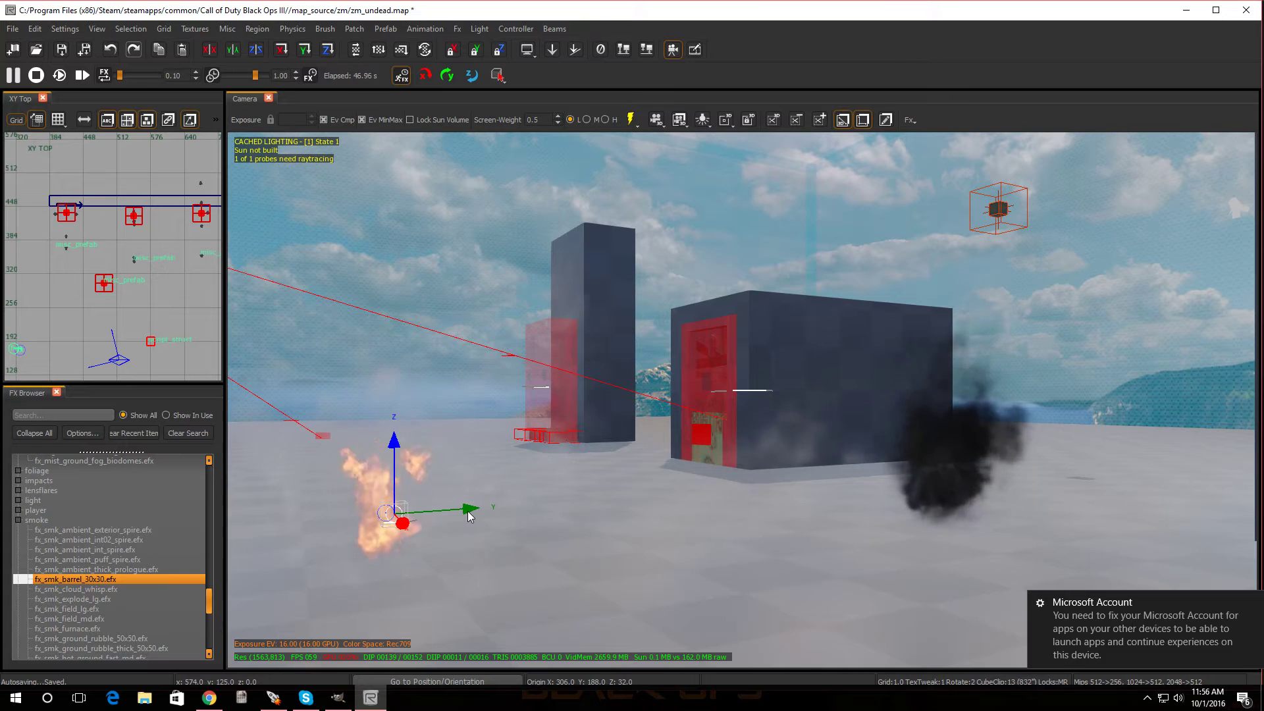
{"action": "left_click_drag", "start_coordinate": [468, 509], "coordinate": [460, 512]}
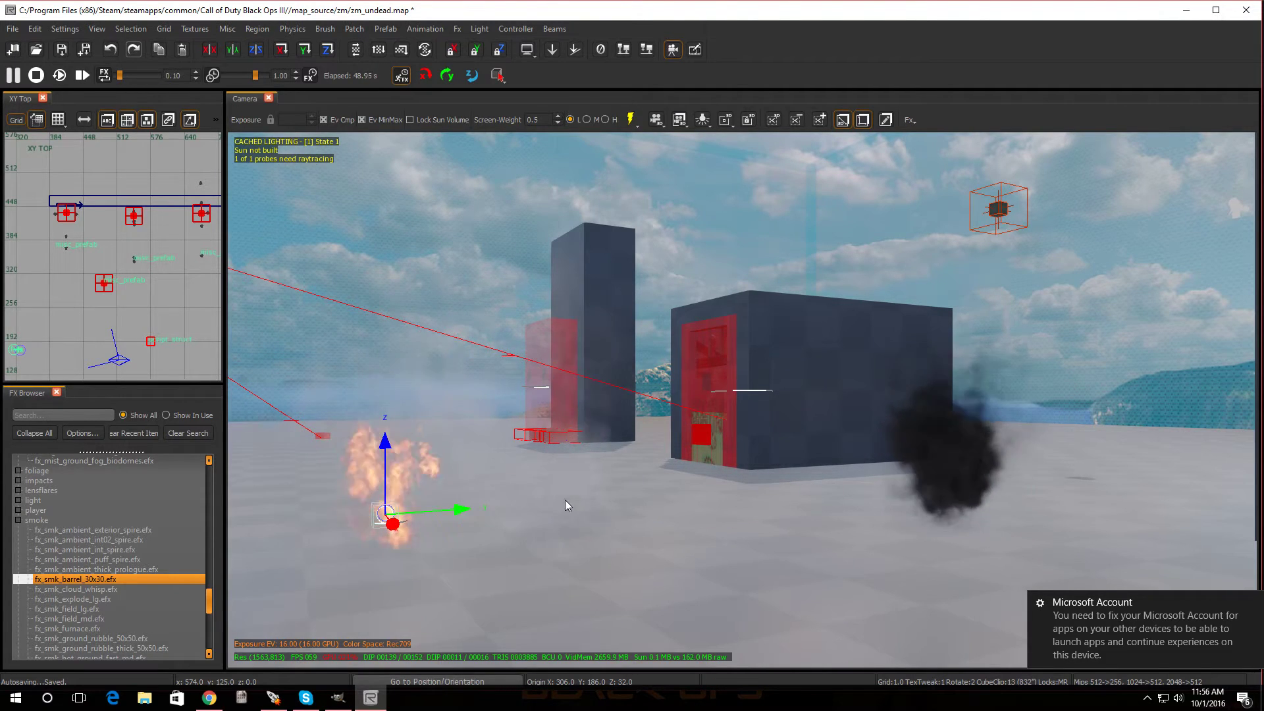
- Retrigger the FX to preview the smoke over the fire, and deselect the smoke effect
{"action": "left_click", "coordinate": [909, 119]}
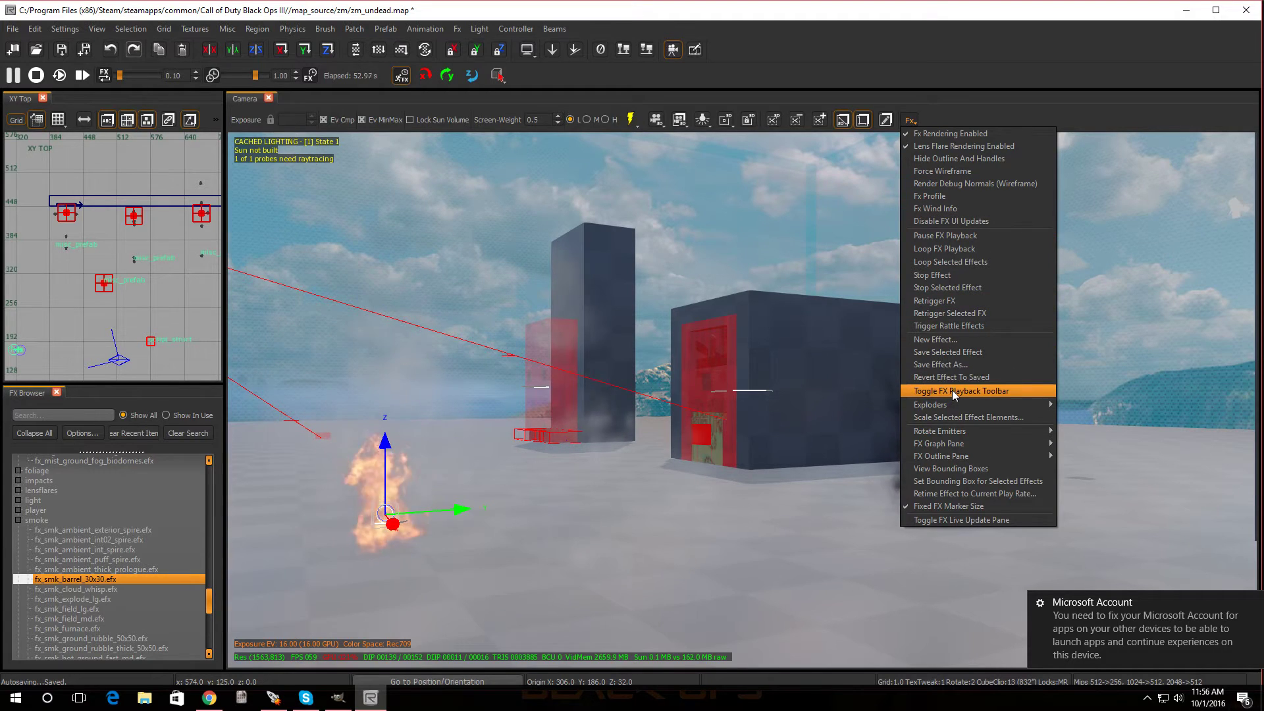
{"action": "left_click", "coordinate": [947, 313]}
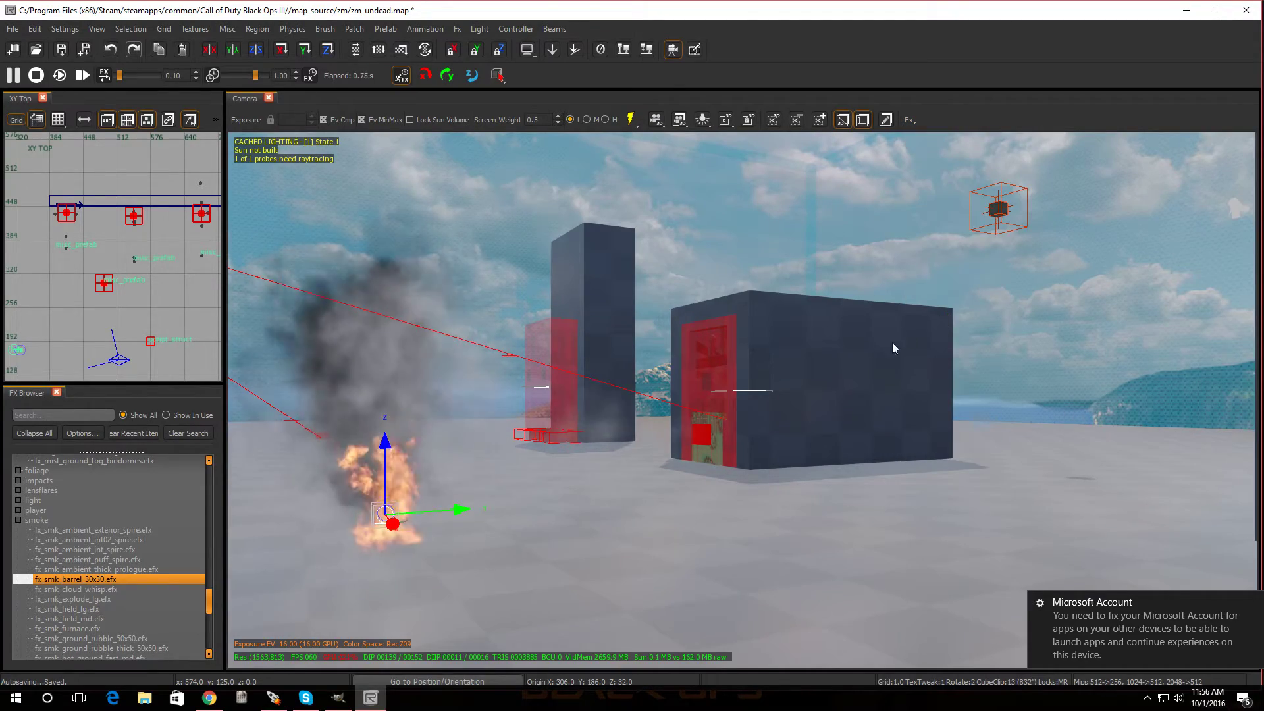
{"action": "key", "text": "Escape"}
- Select the barrel smoke effect again and move it along the X axis to X 320, onto the fire
{"action": "right_click_drag", "start_coordinate": [541, 437], "coordinate": [625, 428]}
{"action": "right_click_drag", "start_coordinate": [763, 421], "coordinate": [756, 421]}
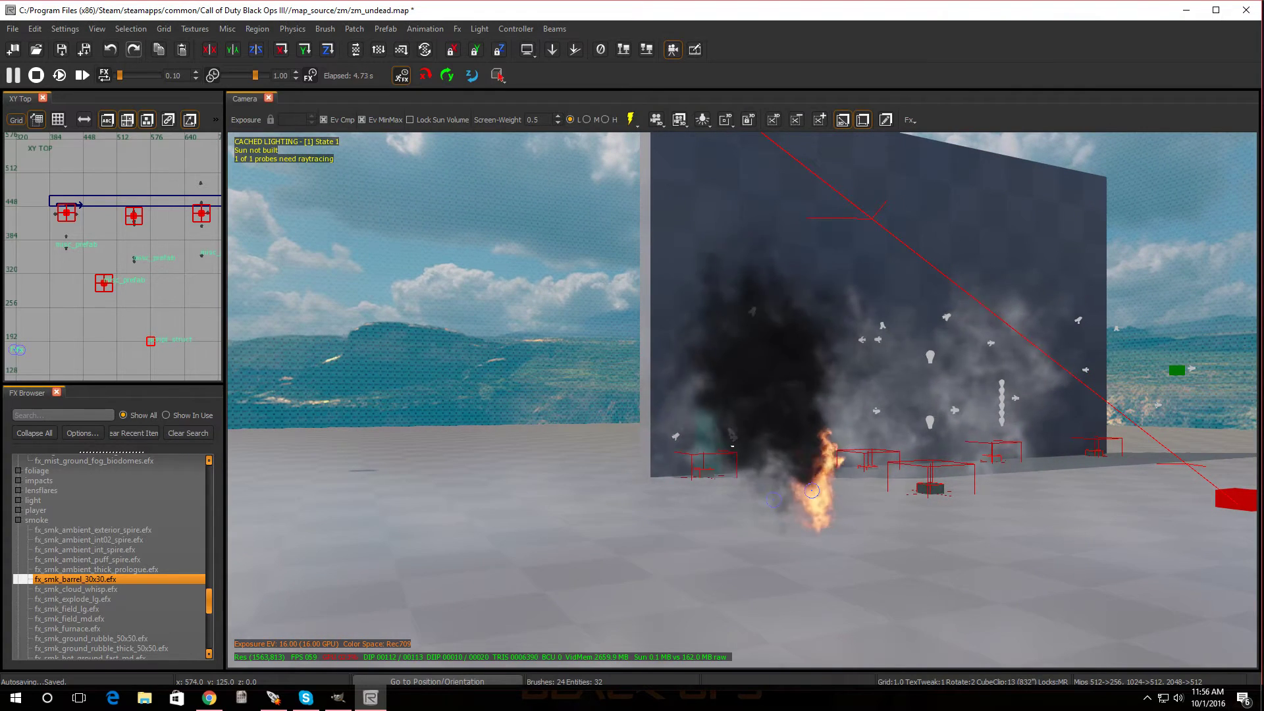
{"action": "left_click", "coordinate": [775, 503]}
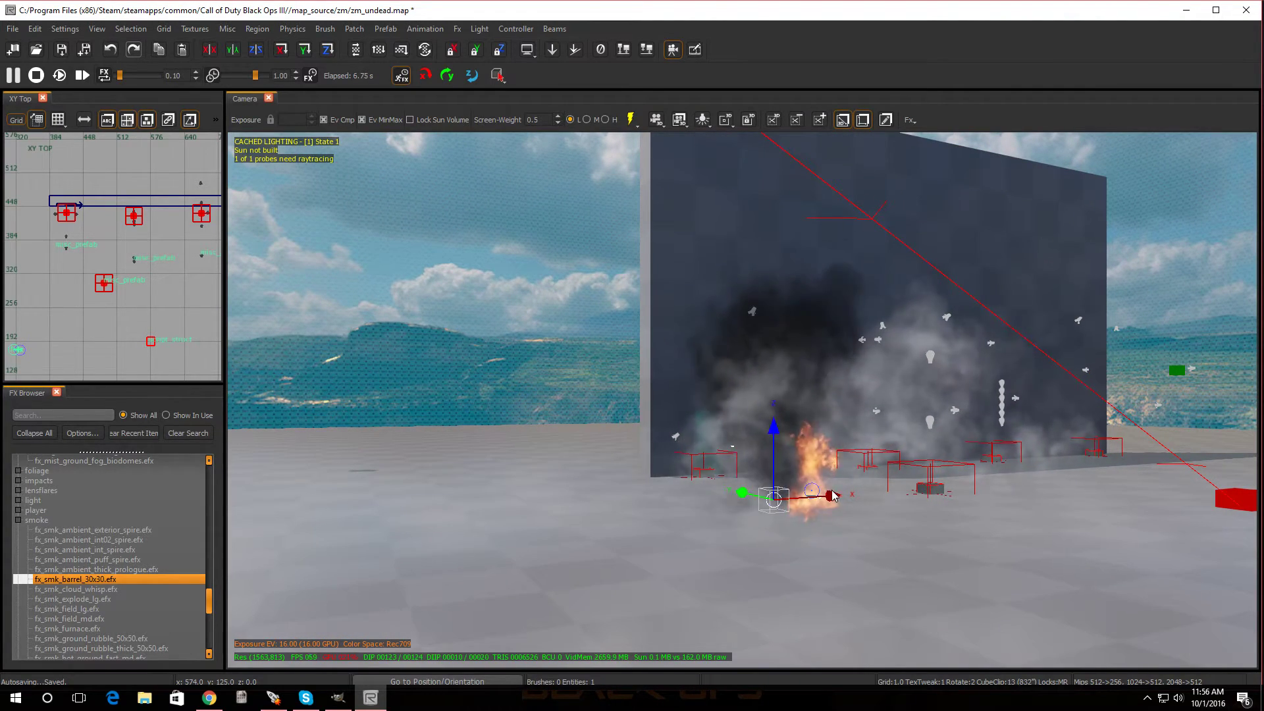
{"action": "left_click_drag", "start_coordinate": [830, 498], "coordinate": [873, 492]}
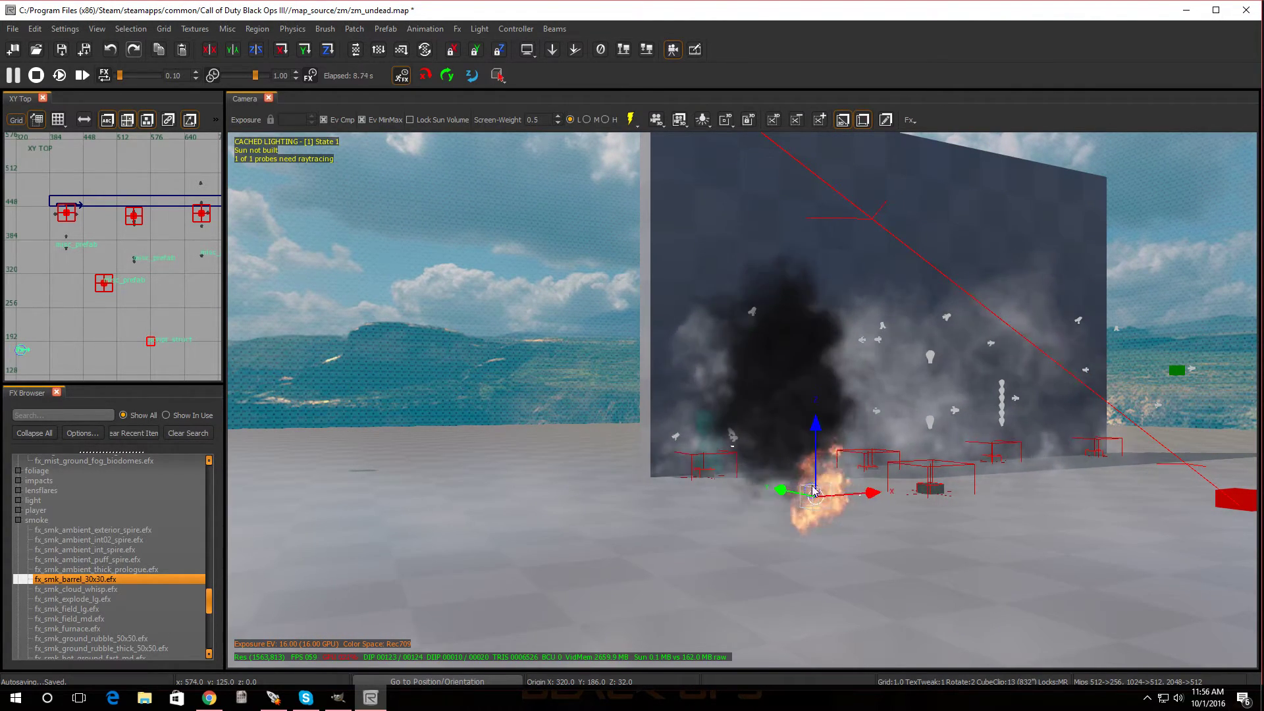
- Widen the XY Top view and fine-position the smoke effect there at X 318, Y 185
{"action": "scroll", "coordinate": [109, 283], "scroll_direction": "down", "scroll_amount": 4}
{"action": "scroll", "coordinate": [105, 277], "scroll_direction": "up", "scroll_amount": 3}
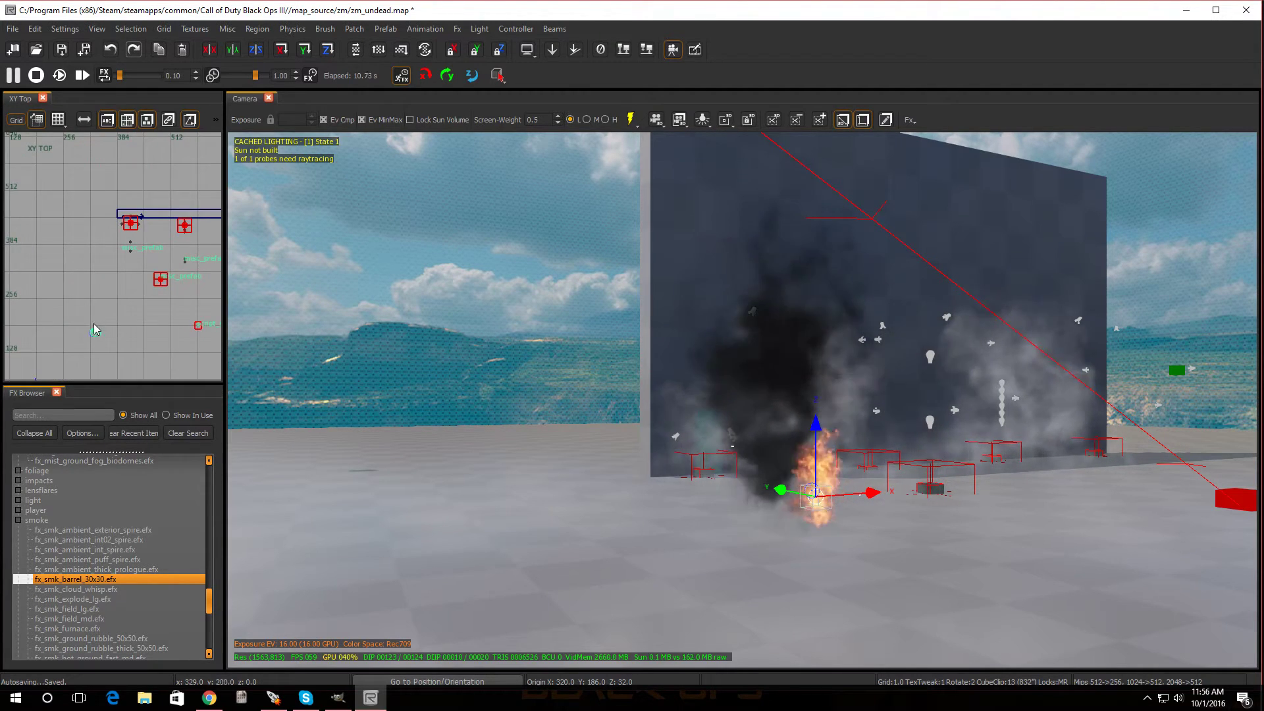
{"action": "scroll", "coordinate": [97, 339], "scroll_direction": "down", "scroll_amount": 2}
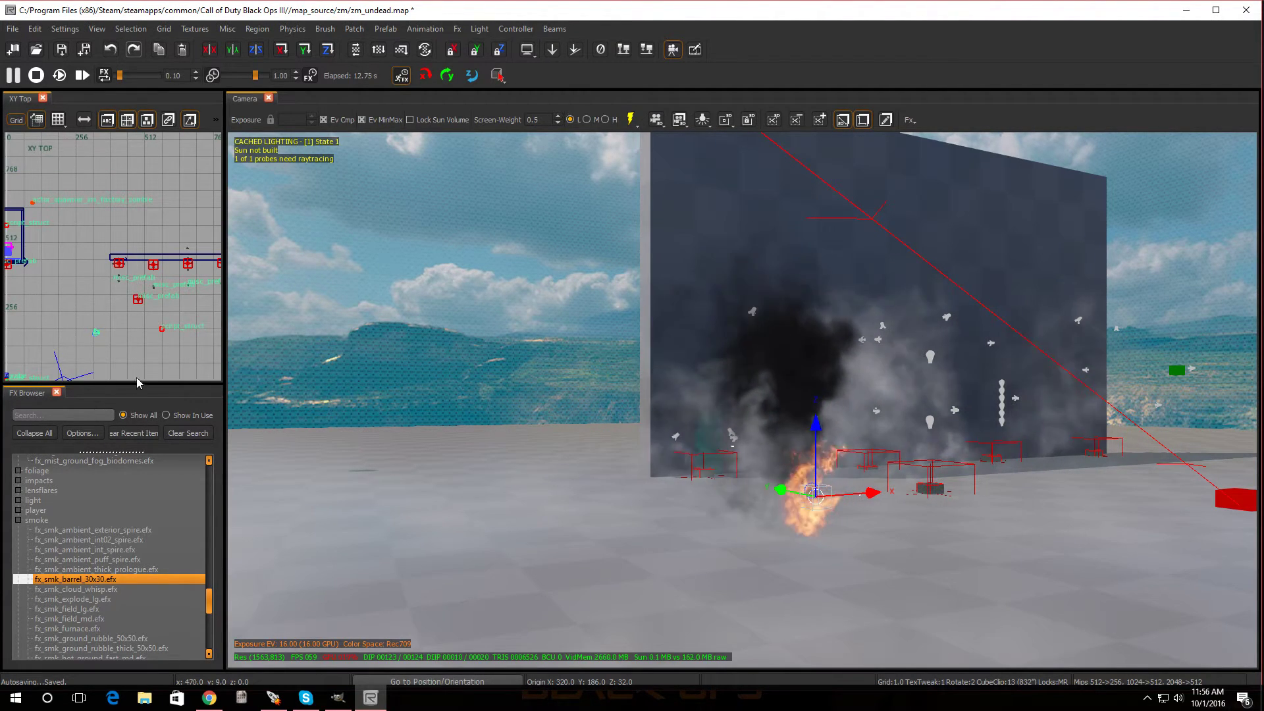
{"action": "left_click_drag", "start_coordinate": [225, 336], "coordinate": [560, 337]}
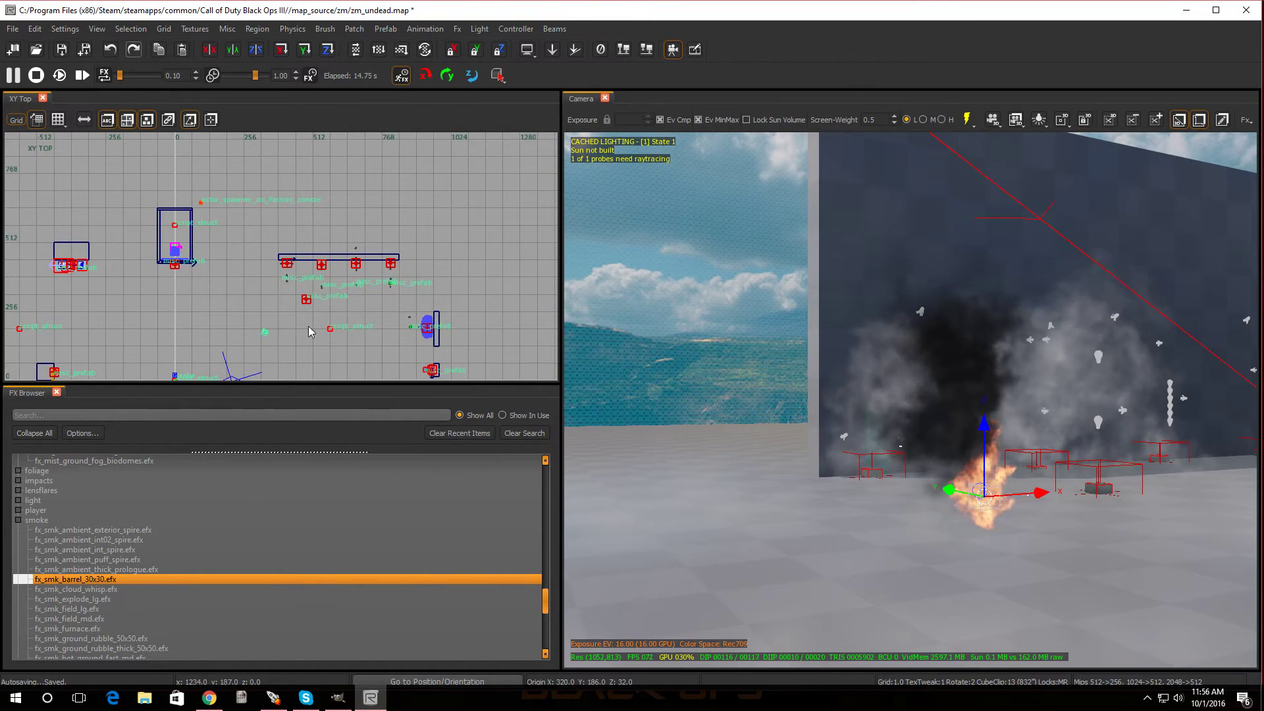
{"action": "scroll", "coordinate": [247, 342], "scroll_direction": "up", "scroll_amount": 6}
{"action": "left_click_drag", "start_coordinate": [311, 228], "coordinate": [296, 234]}
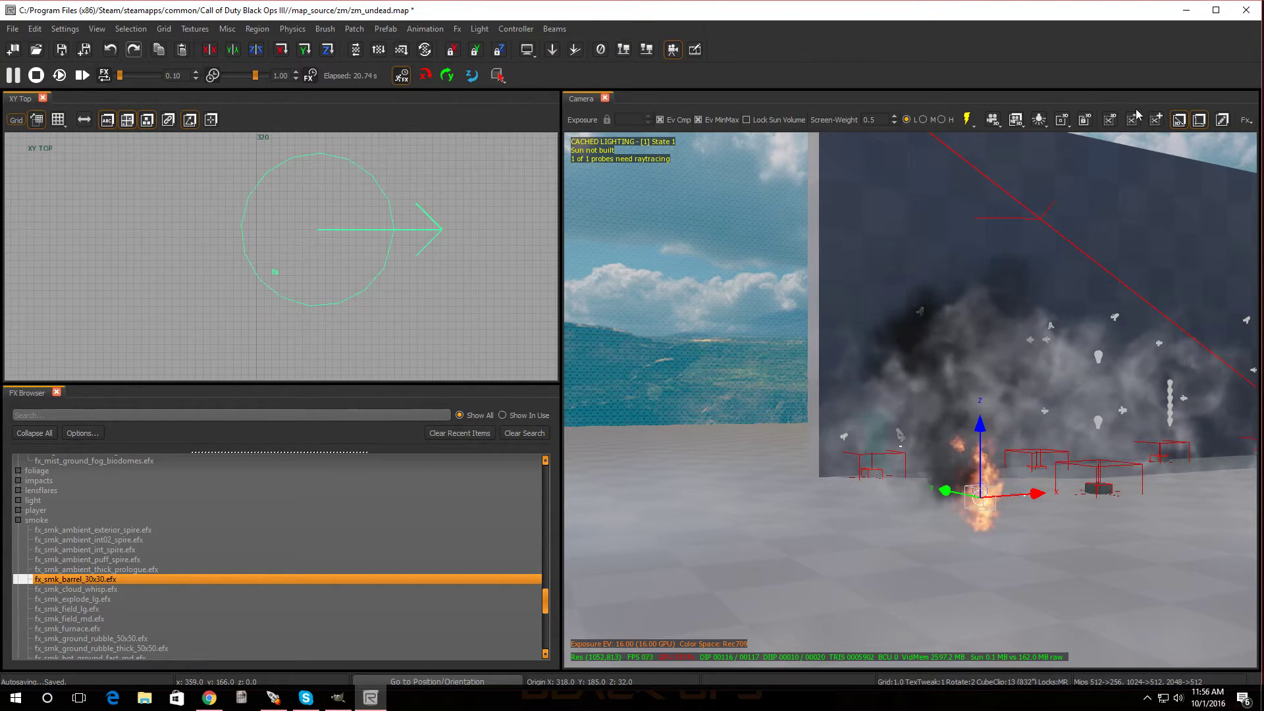
- Retrigger the FX, deselect the smoke effect and look at the smoke and fire together from a different angle
{"action": "left_click", "coordinate": [1246, 120]}
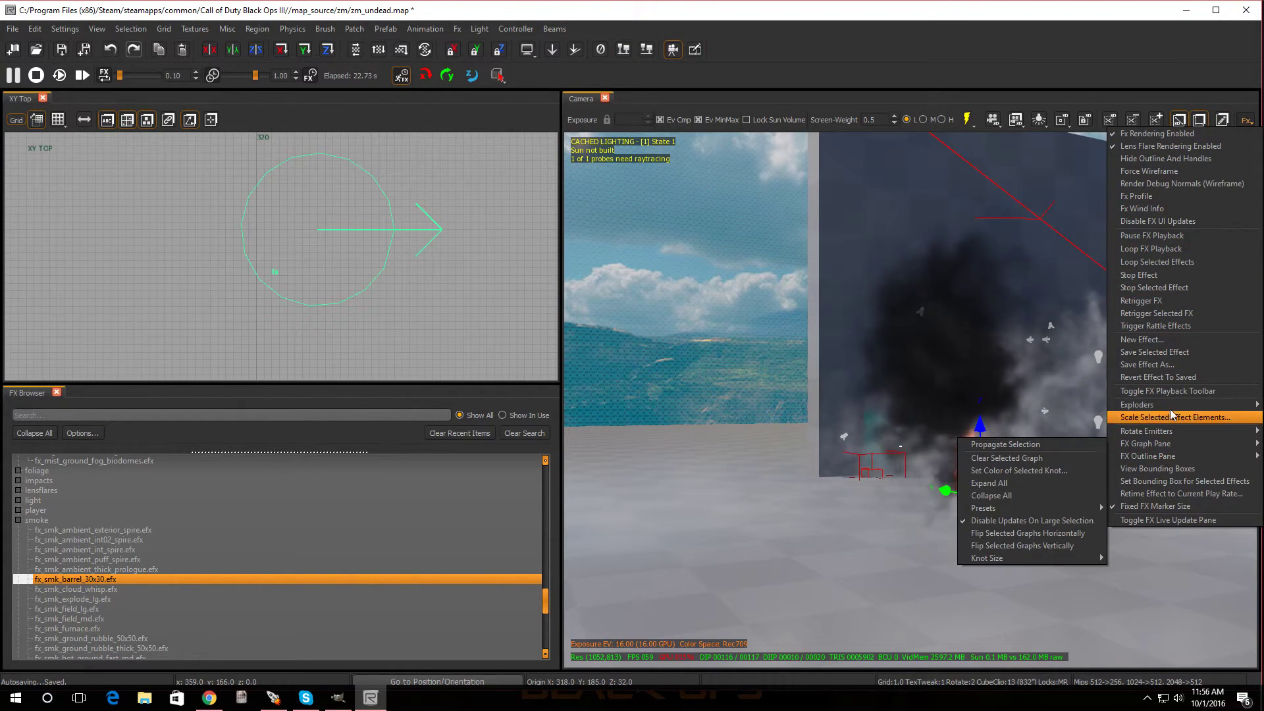
{"action": "left_click", "coordinate": [1171, 302]}
{"action": "key", "text": "Escape"}
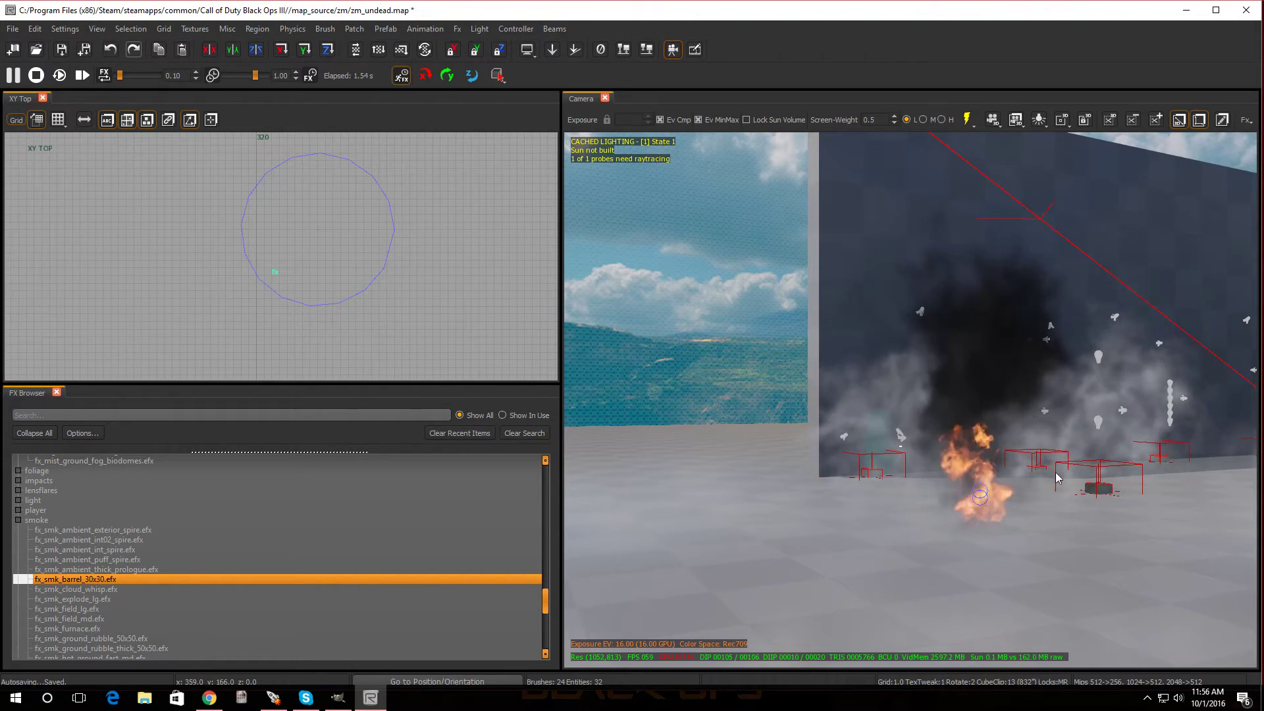
{"action": "mouse_move", "coordinate": [1057, 478]}
{"action": "right_mouse_down"}
{"action": "mouse_move", "coordinate": [1083, 527]}
{"action": "mouse_move", "coordinate": [1060, 454]}
{"action": "mouse_move", "coordinate": [1040, 500]}
{"action": "mouse_move", "coordinate": [1053, 494]}
{"action": "mouse_move", "coordinate": [1052, 460]}
{"action": "mouse_move", "coordinate": [1001, 464]}
{"action": "mouse_move", "coordinate": [1056, 457]}
{"action": "right_mouse_up"}
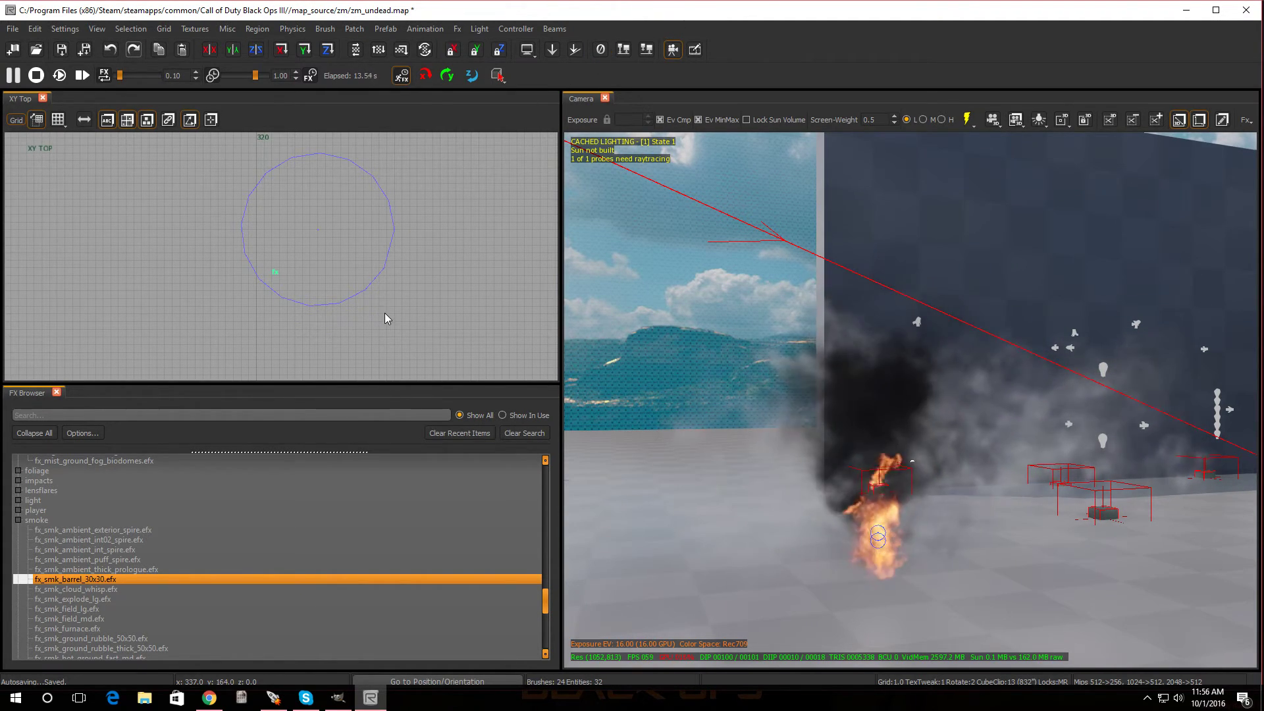
- Hide and reopen the FX Browser, and enlarge it to show more of the smoke list
{"action": "right_click", "coordinate": [840, 62]}
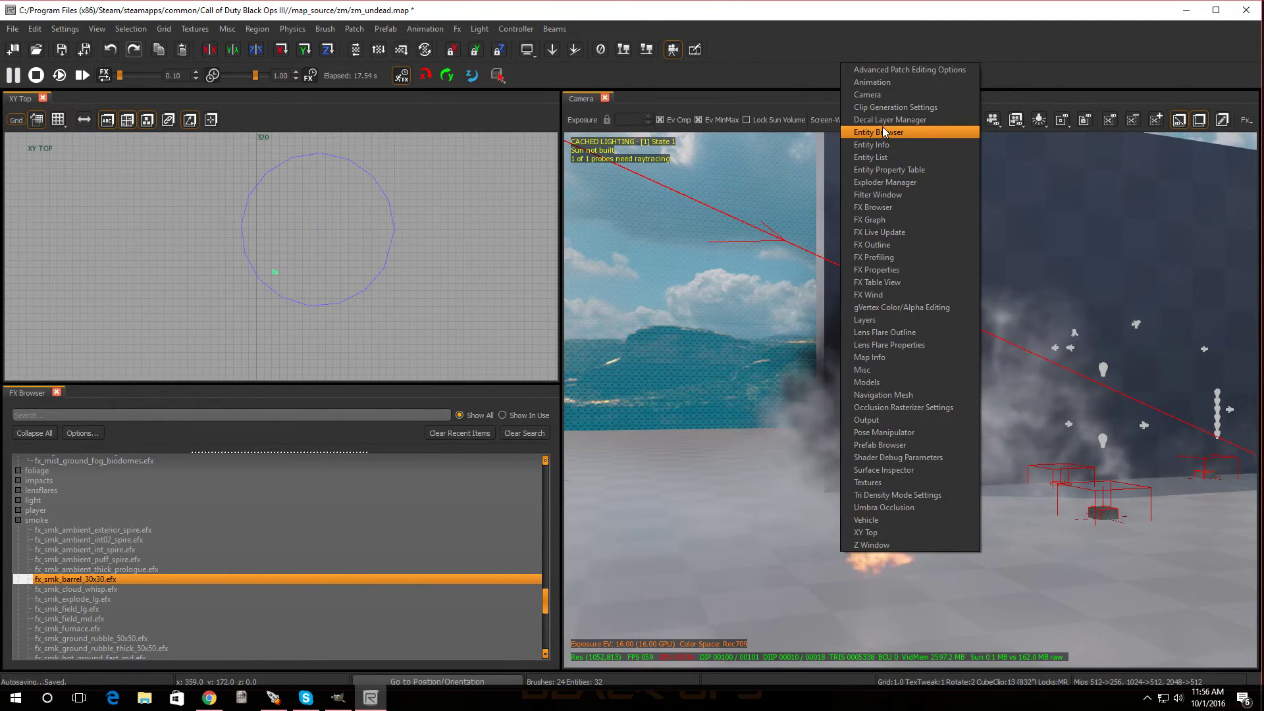
{"action": "left_click", "coordinate": [878, 208]}
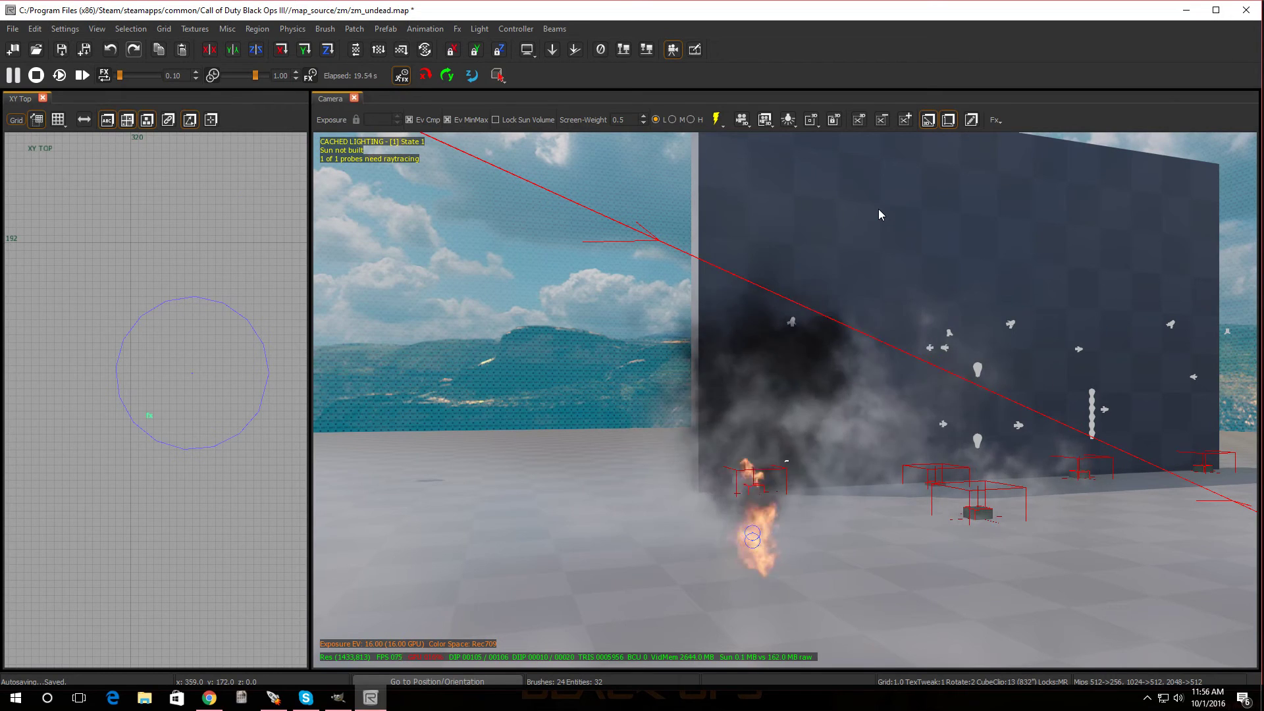
{"action": "right_click", "coordinate": [874, 69]}
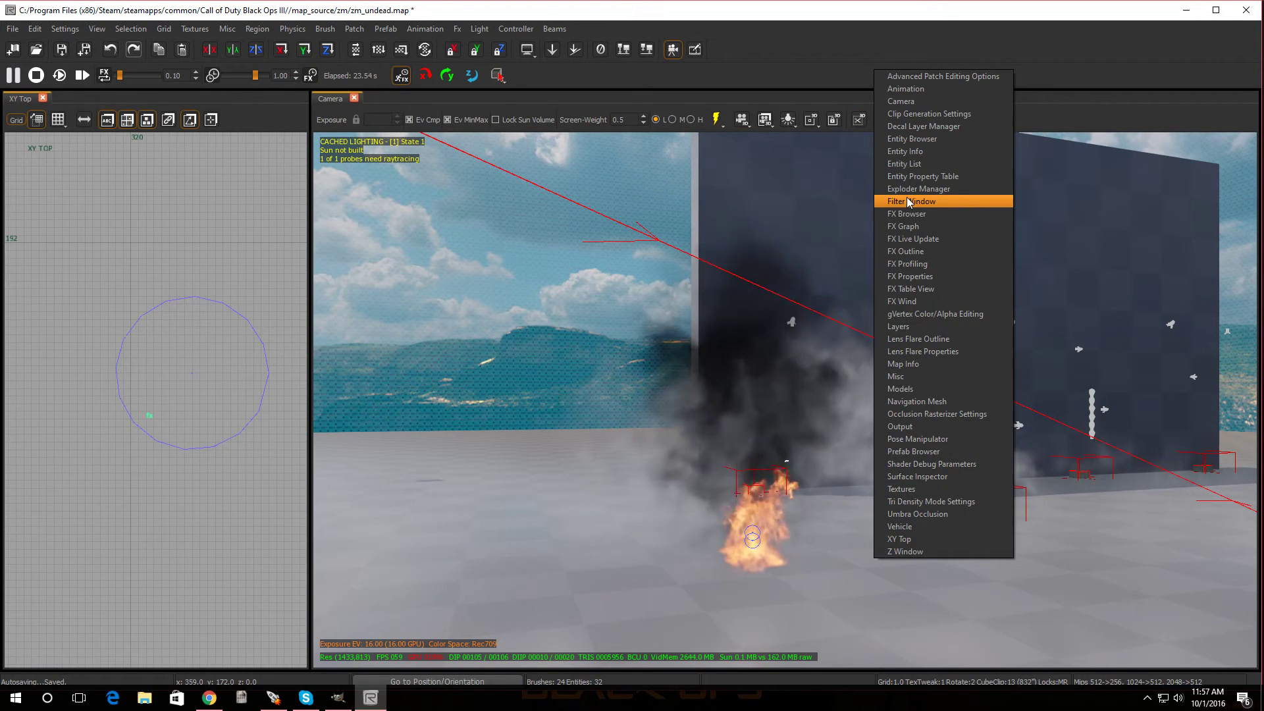
{"action": "left_click", "coordinate": [905, 214]}
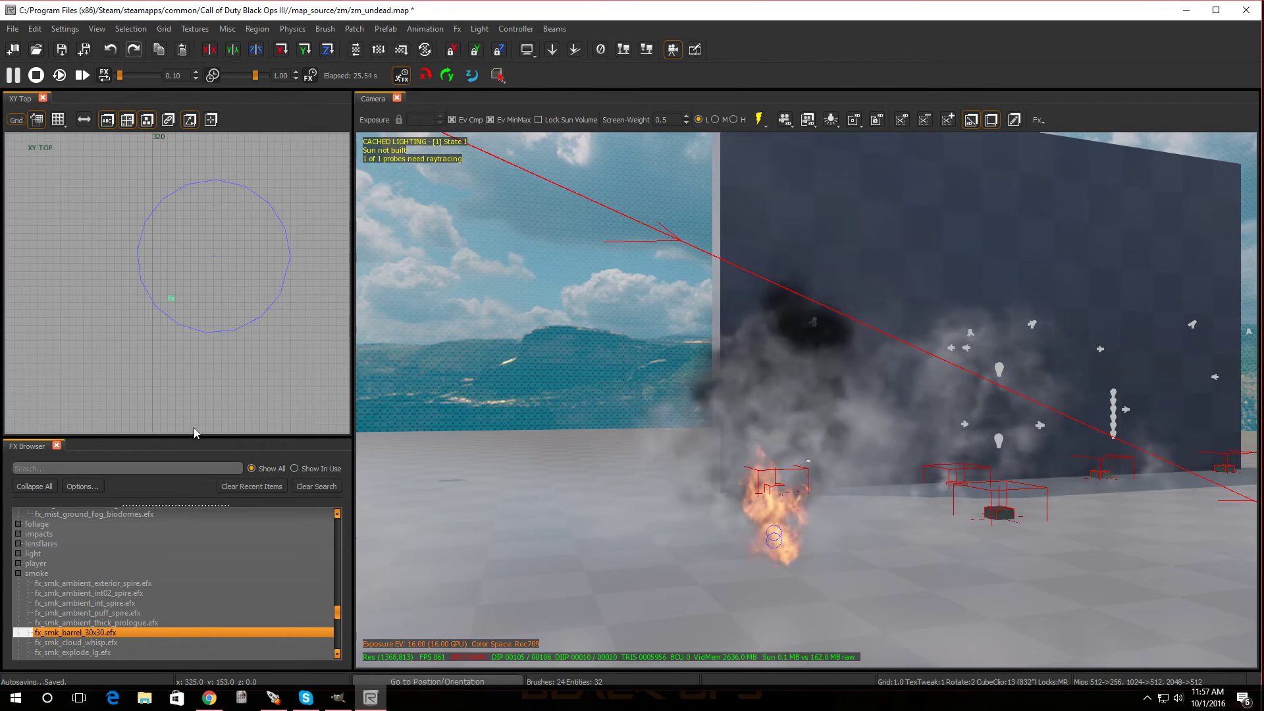
{"action": "left_click_drag", "start_coordinate": [191, 437], "coordinate": [226, 209]}
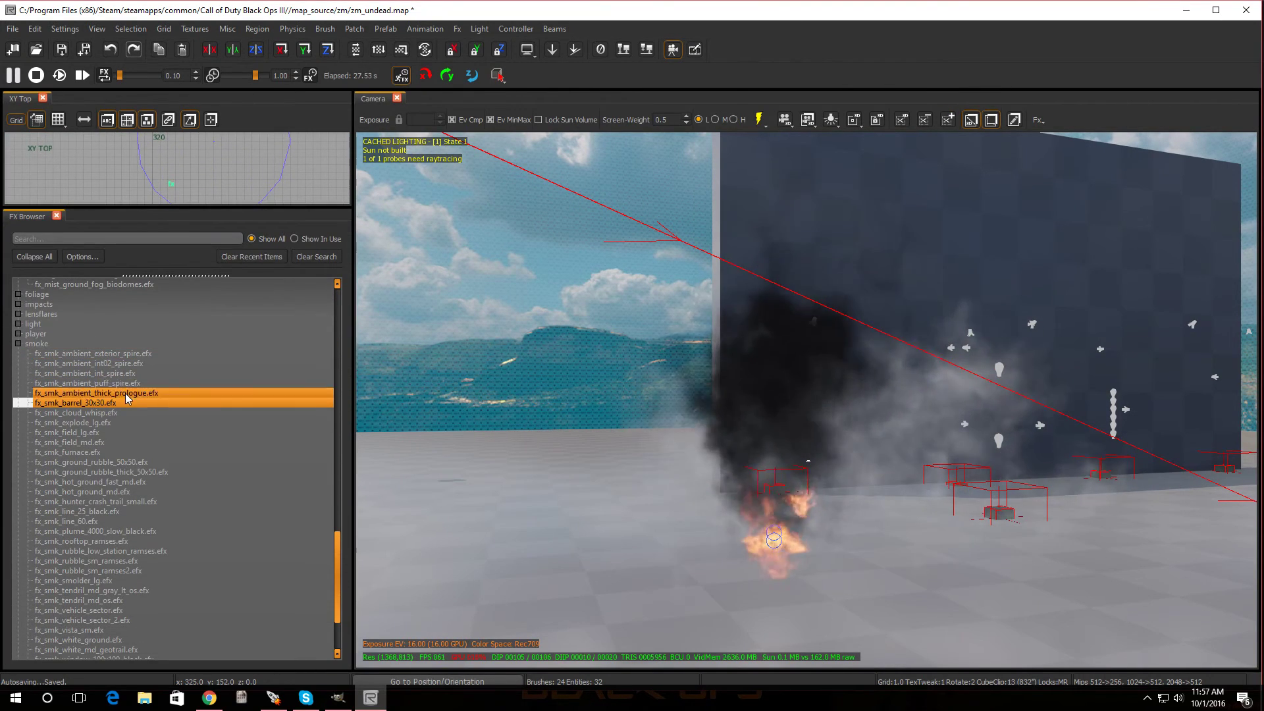
- Place another fx_smk_barrel_30x30.efx effect on the open ground away from the fire, view the FX playback options, and deselect it
{"action": "left_click_drag", "start_coordinate": [124, 404], "coordinate": [258, 427]}
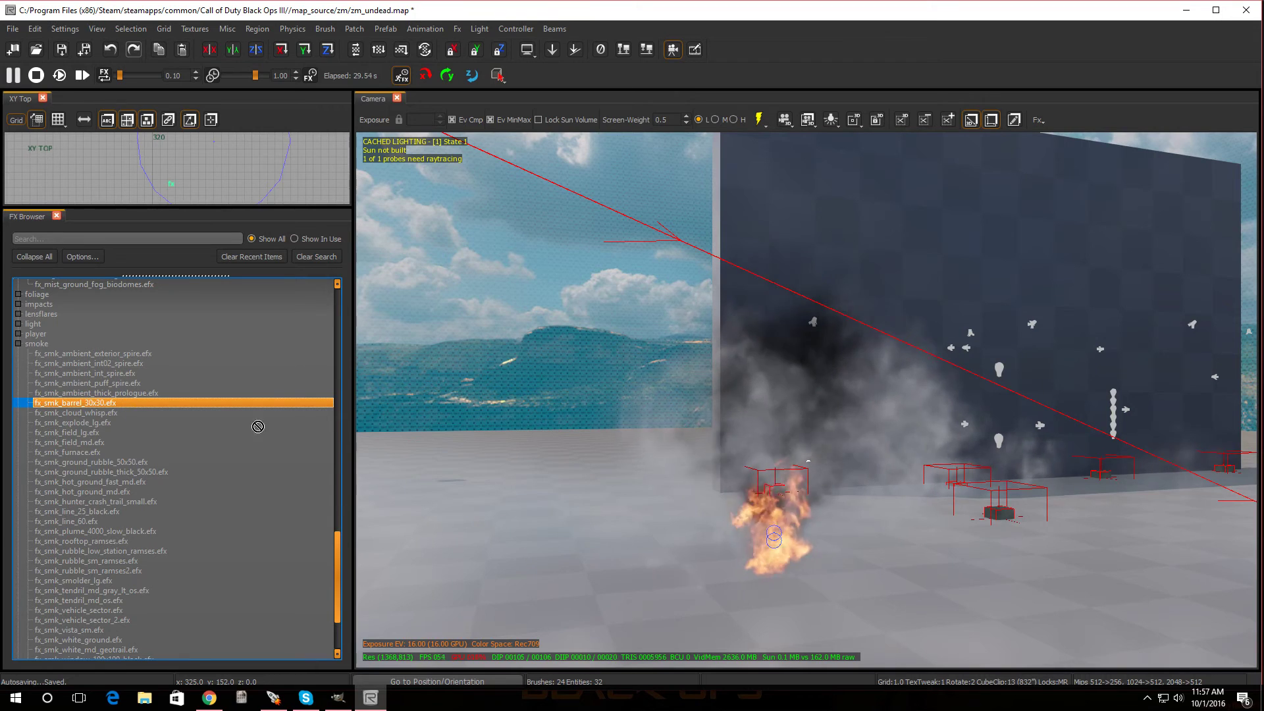
{"action": "left_click_drag", "start_coordinate": [490, 523], "coordinate": [491, 520]}
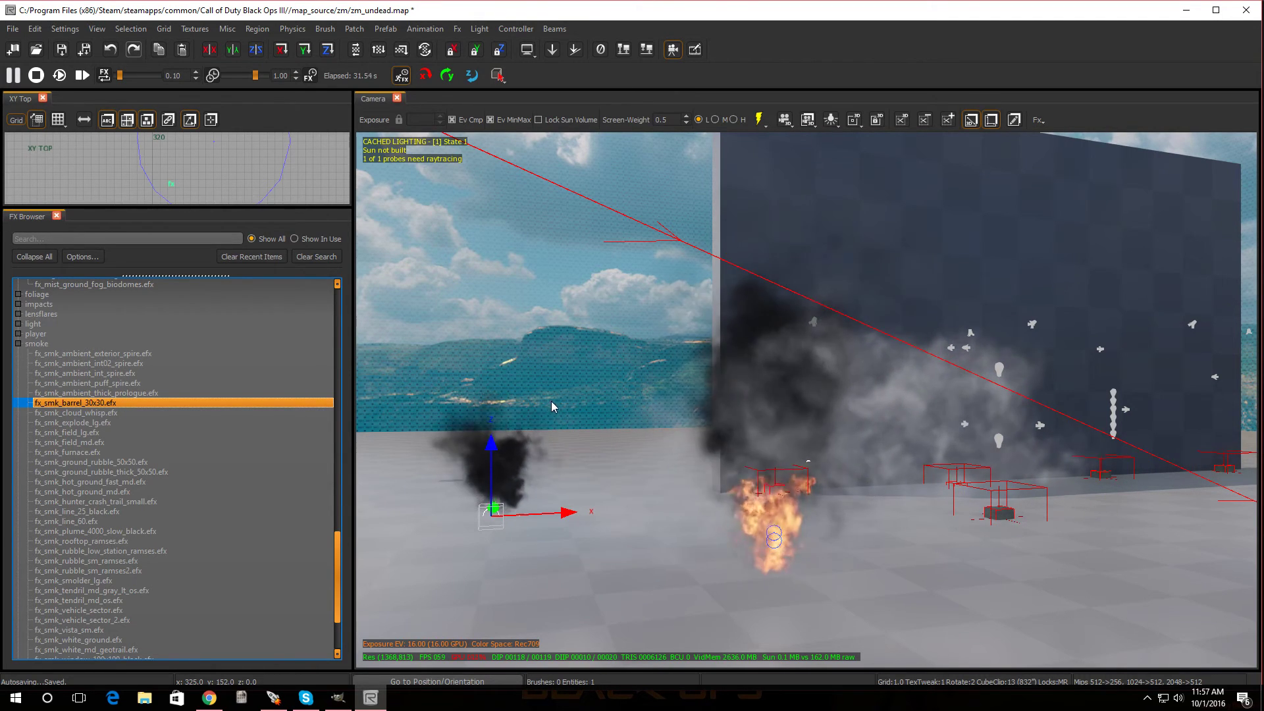
{"action": "left_click", "coordinate": [1039, 120]}
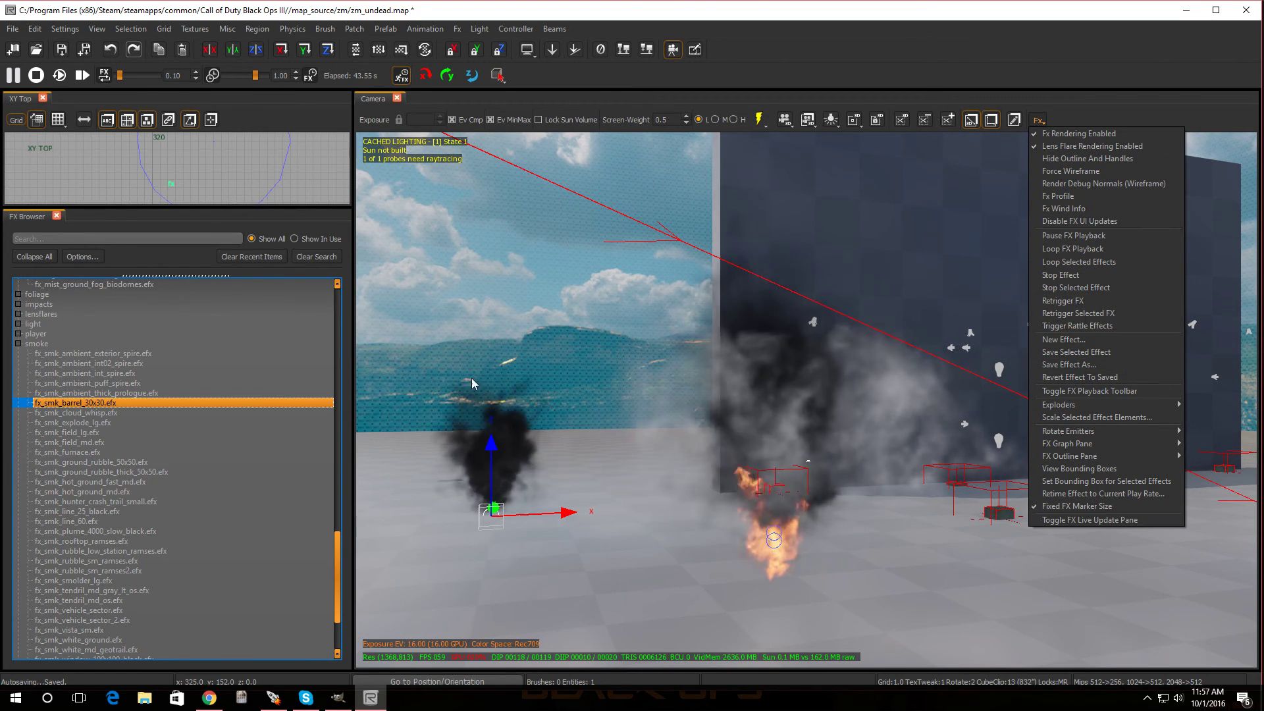
{"action": "left_click", "coordinate": [551, 290]}
{"action": "key", "text": "Escape"}
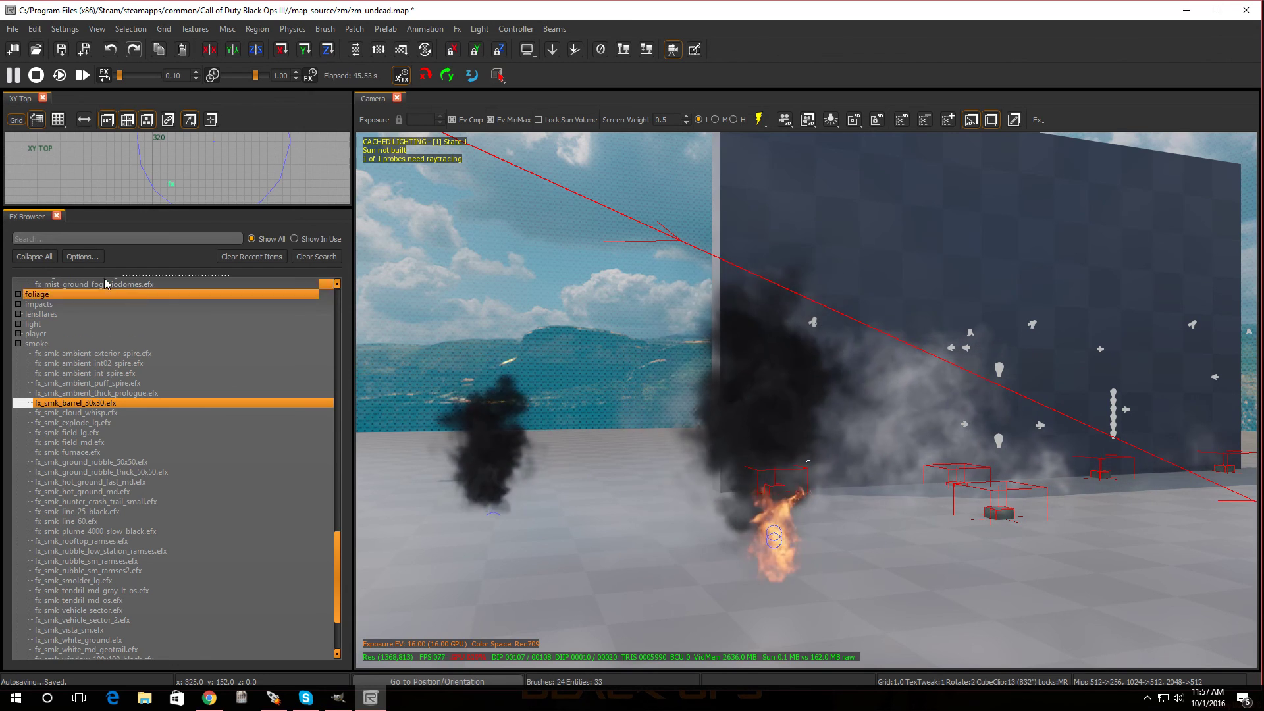